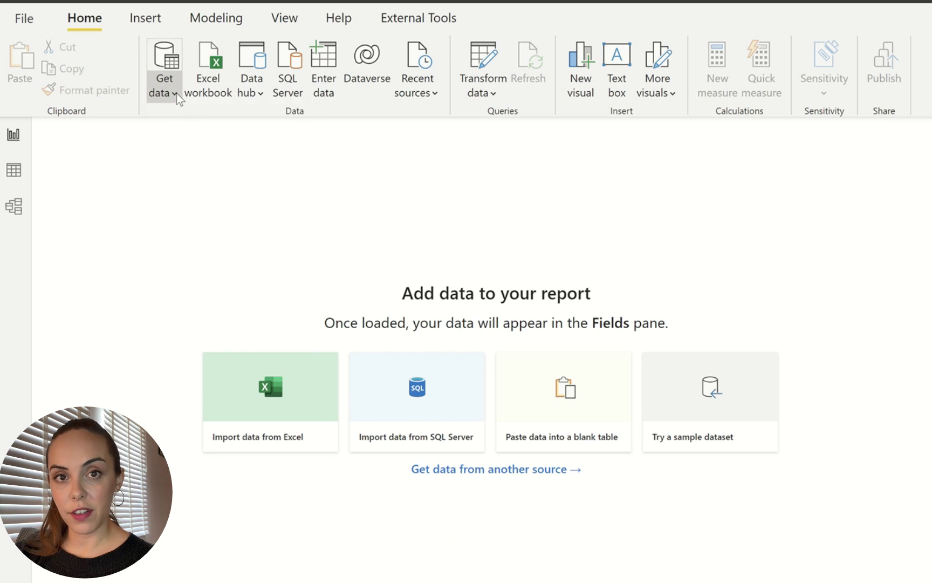
Connect to the Hospital ER sample's Monthly Data folder using the Folder data source
{"action": "left_click", "coordinate": [139, 83]}
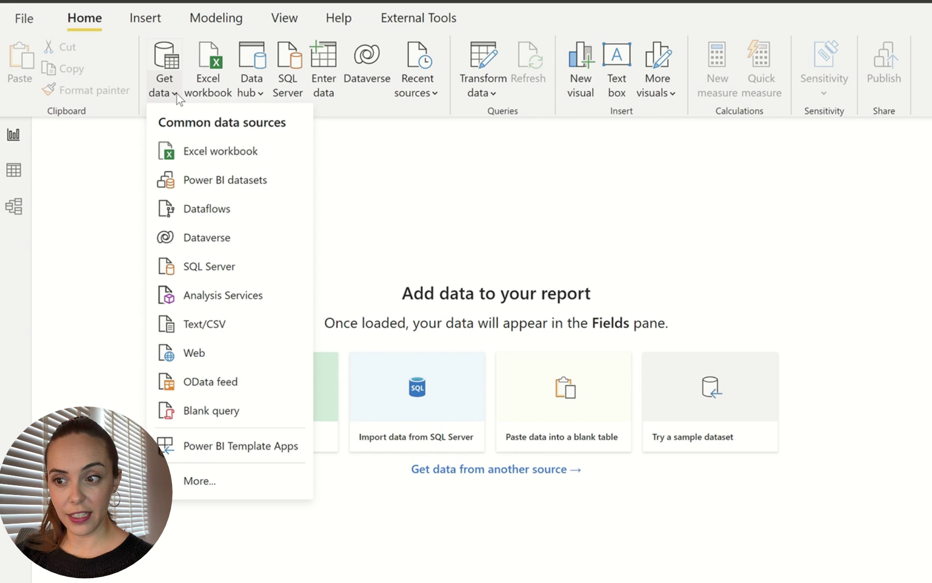
{"action": "left_click", "coordinate": [243, 482]}
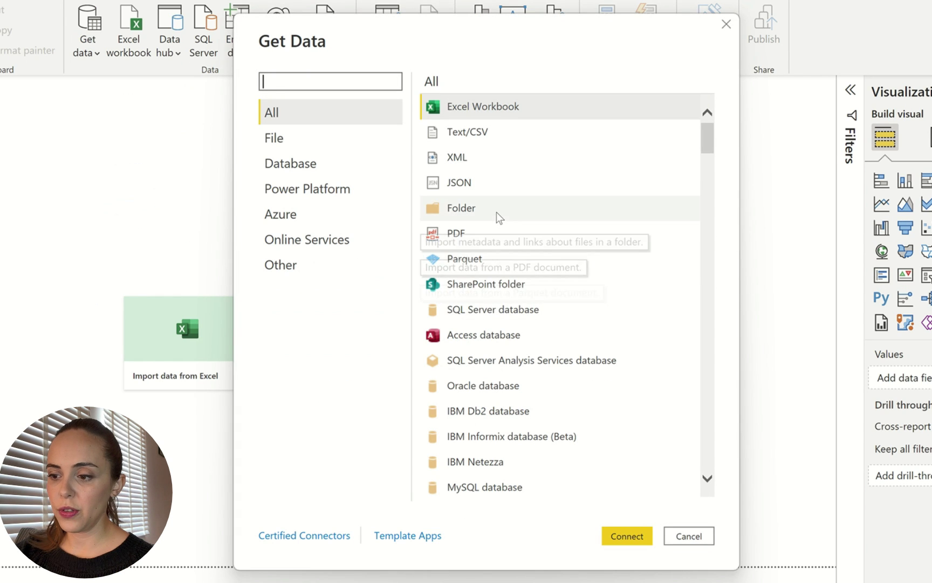
{"action": "left_click", "coordinate": [496, 212]}
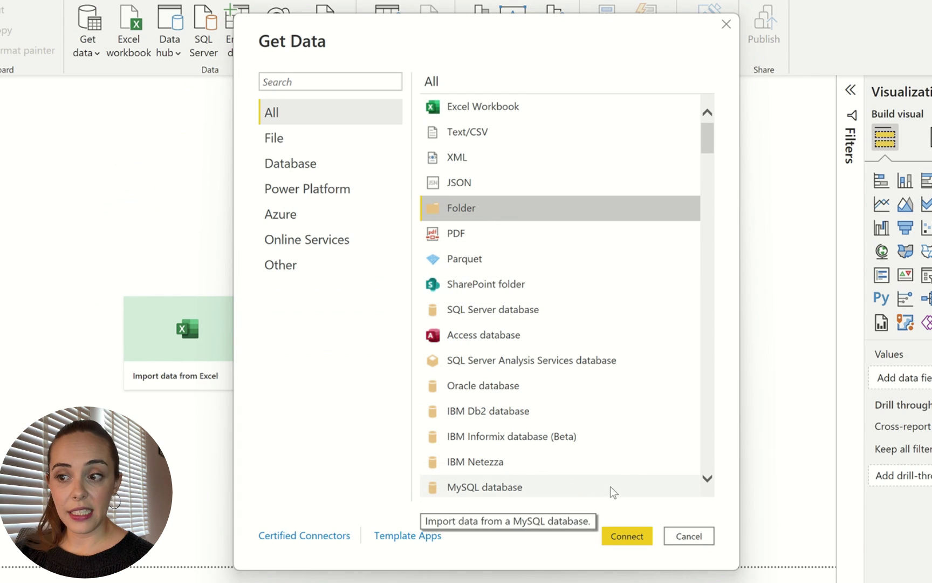
{"action": "left_click", "coordinate": [639, 539]}
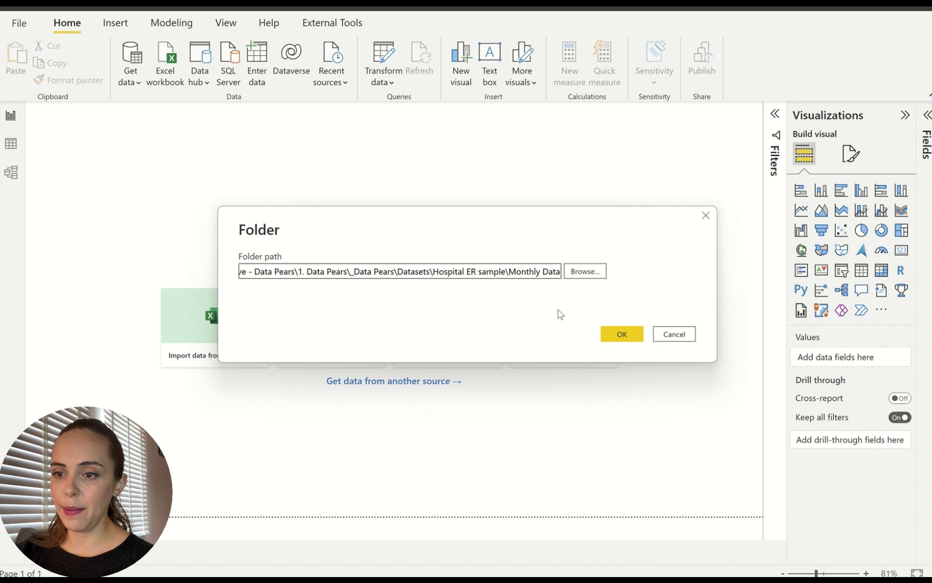
{"action": "left_click", "coordinate": [619, 335]}
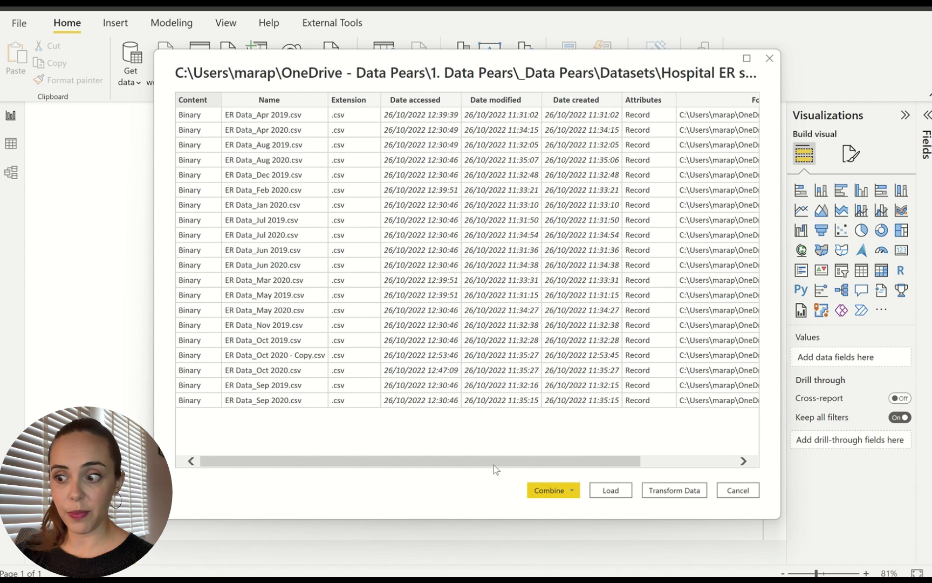
Combine and transform the folder's CSV files with the first file as sample, UTF-8 origin and comma delimiter
{"action": "left_click", "coordinate": [561, 493]}
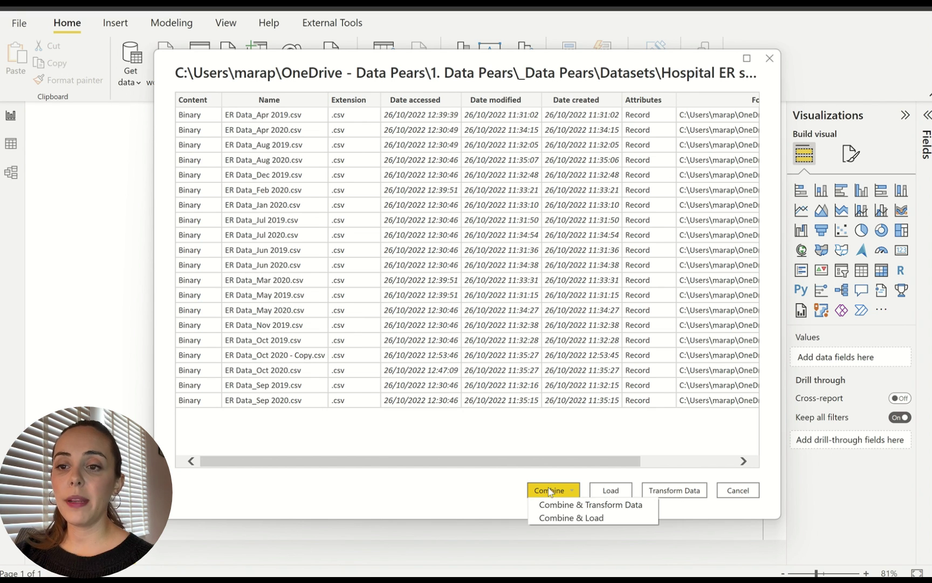
{"action": "left_click", "coordinate": [555, 504]}
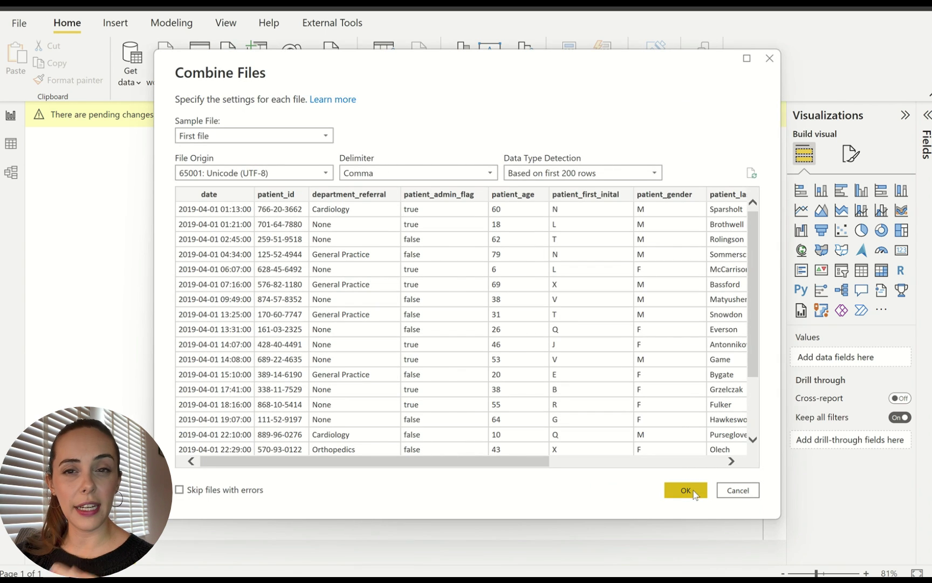
{"action": "left_click", "coordinate": [686, 490]}
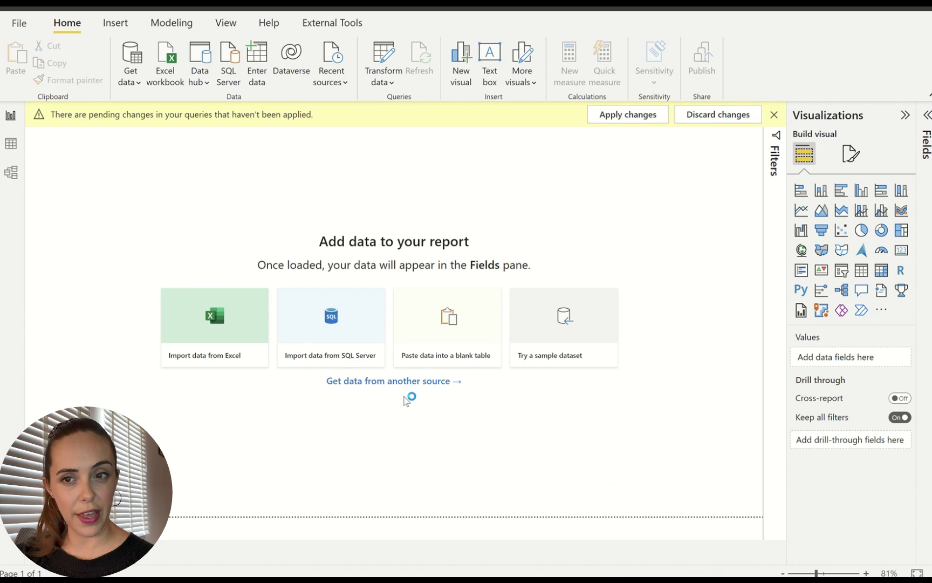
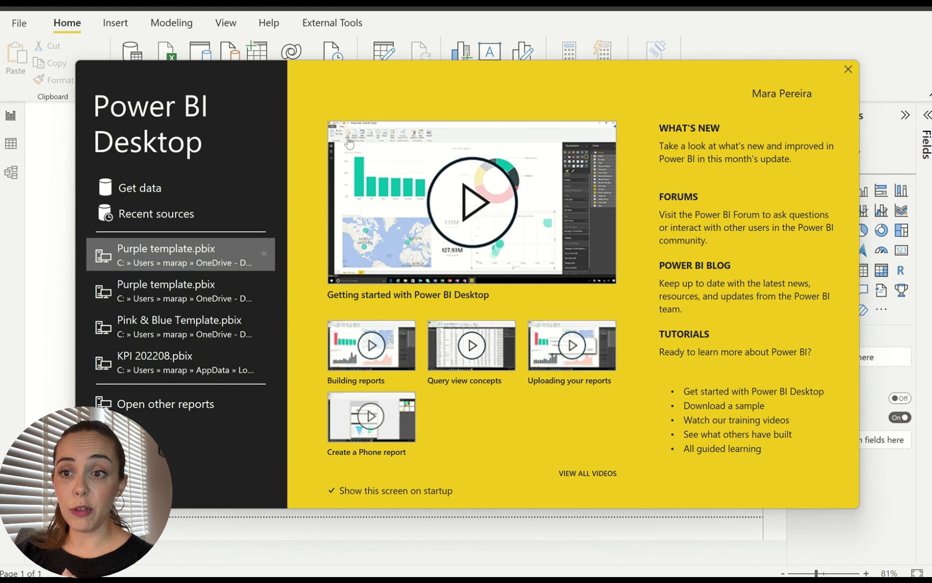
In the new blank report, connect to the Monthly Data folder and open its file list for transformation without combining the files
{"action": "left_click", "coordinate": [848, 69]}
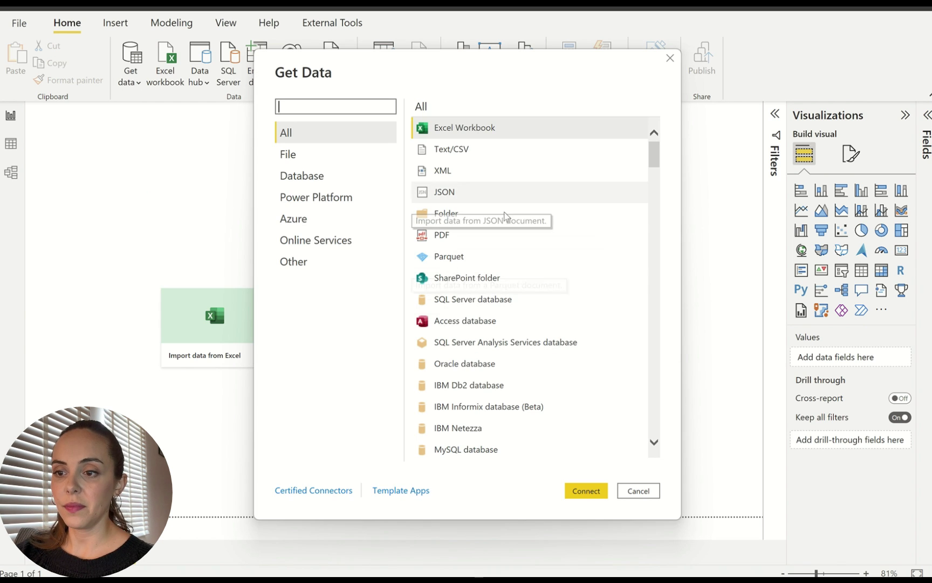
{"action": "left_click", "coordinate": [504, 215]}
{"action": "left_click", "coordinate": [588, 490]}
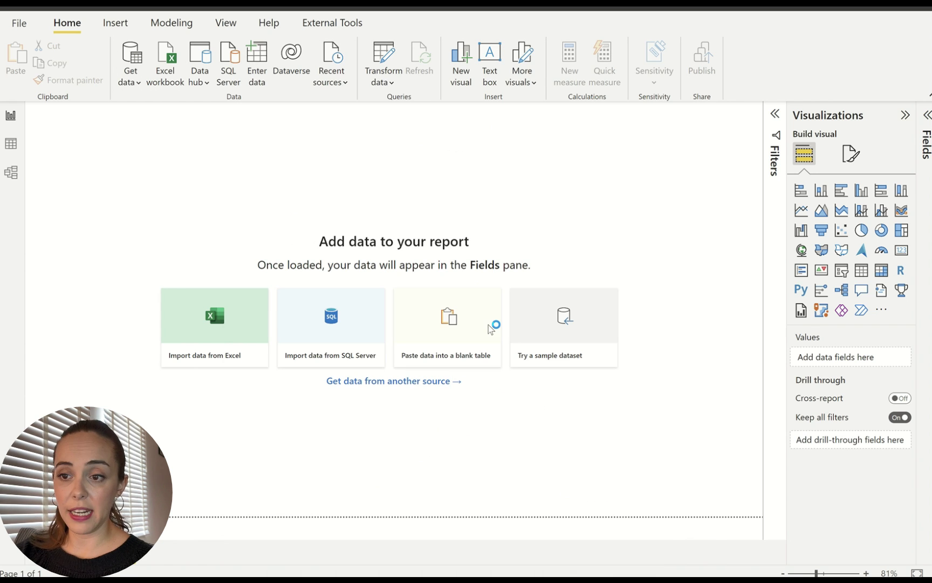
{"action": "key", "text": "ctrl+v"}
{"action": "left_click", "coordinate": [626, 335]}
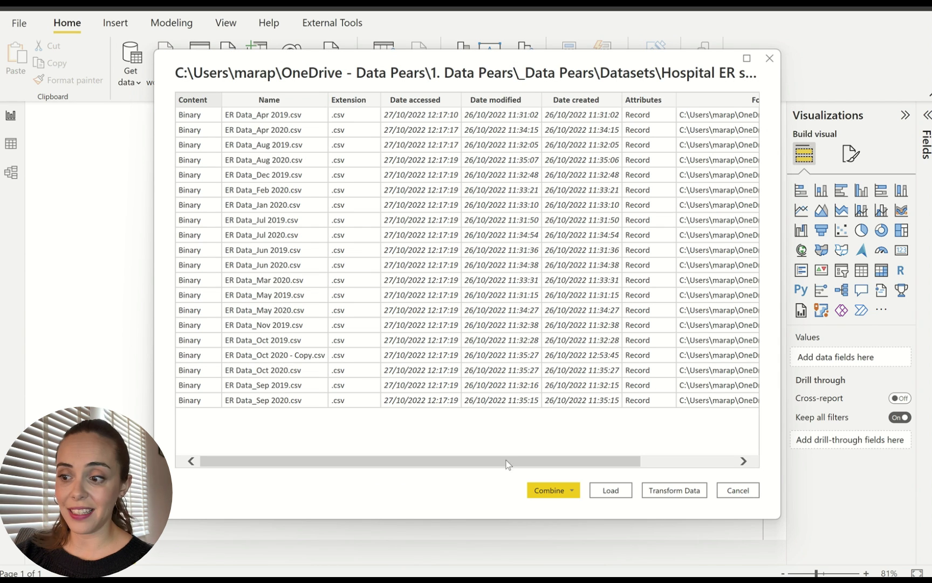
{"action": "left_click", "coordinate": [548, 500]}
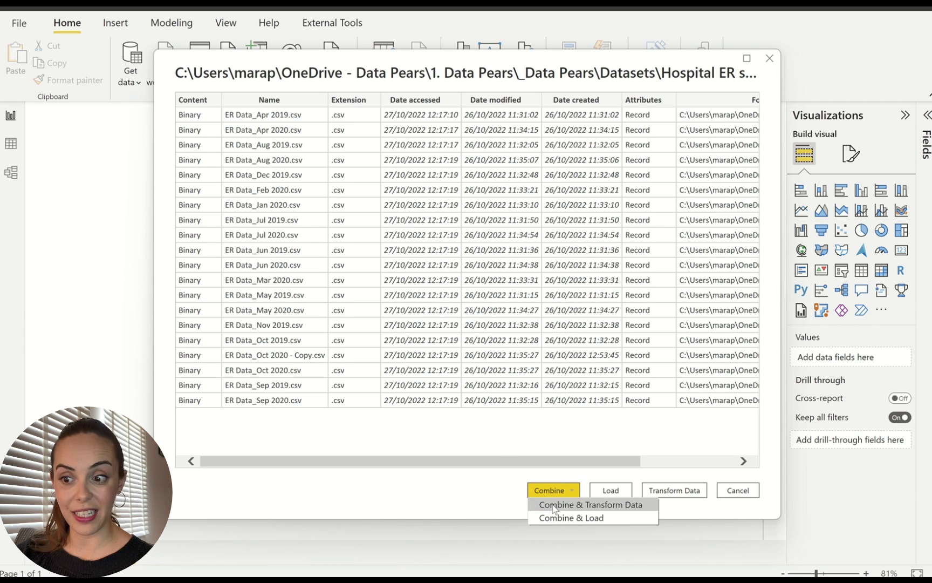
{"action": "left_click", "coordinate": [682, 492]}
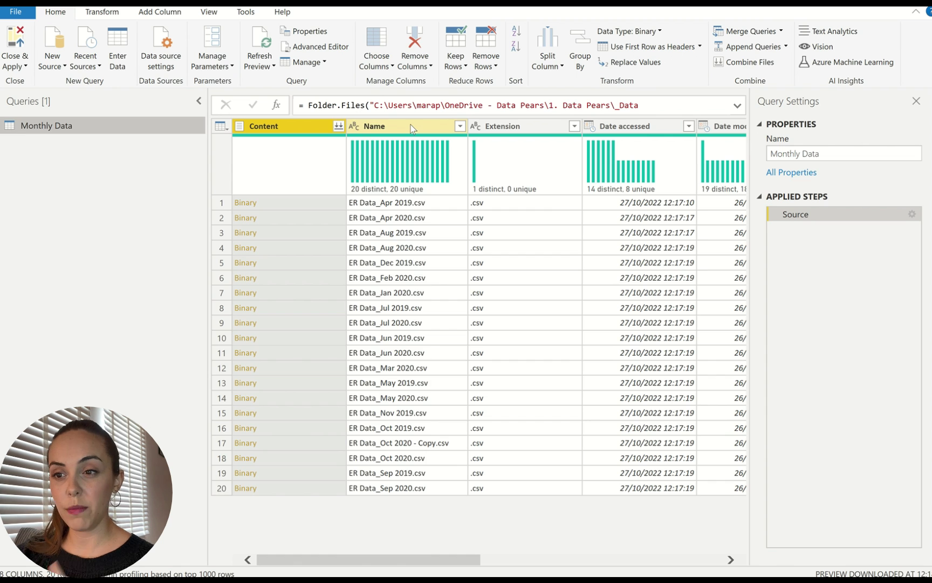
Keep only the Content and Name columns of the Monthly Data query by removing all other columns
{"action": "left_click", "coordinate": [411, 128], "text": "ctrl"}
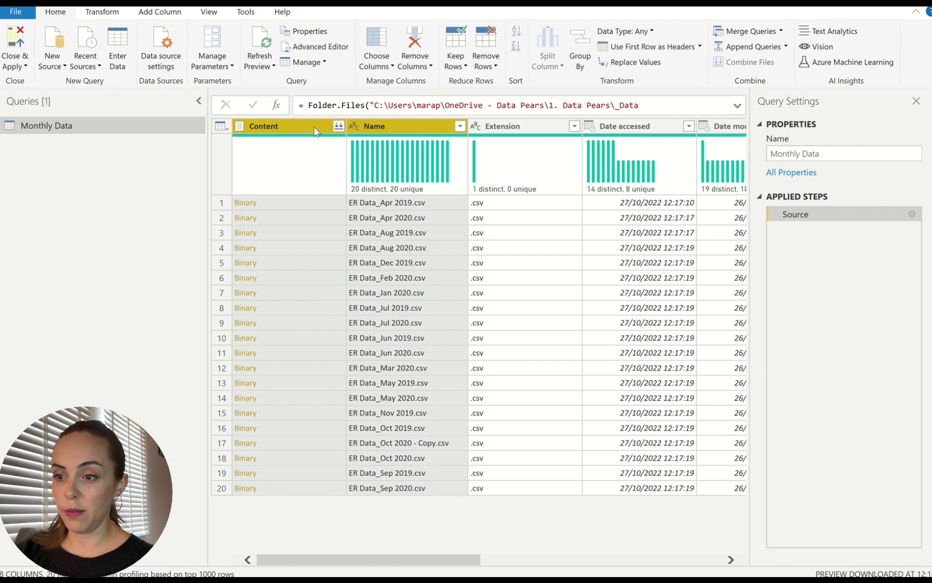
{"action": "right_click", "coordinate": [386, 121]}
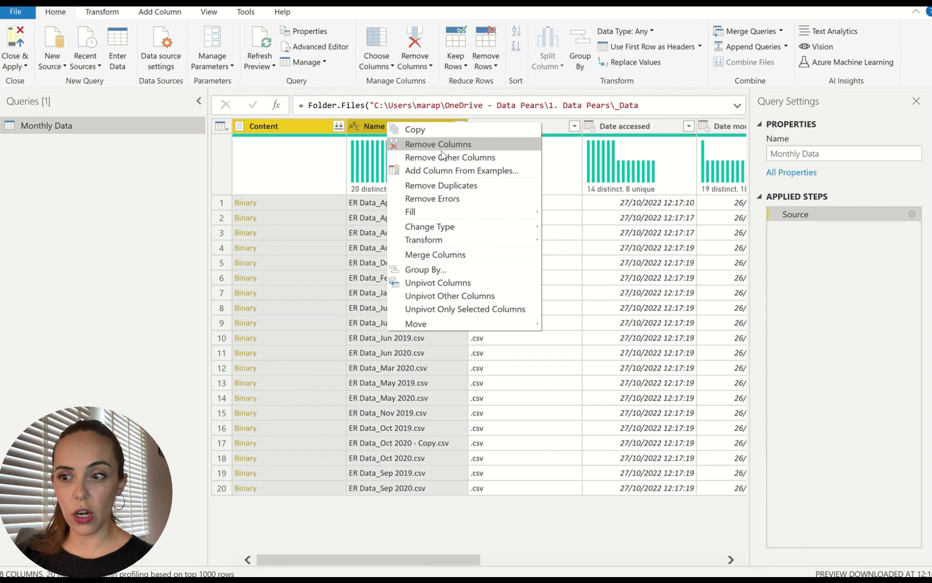
{"action": "key", "text": "Escape"}
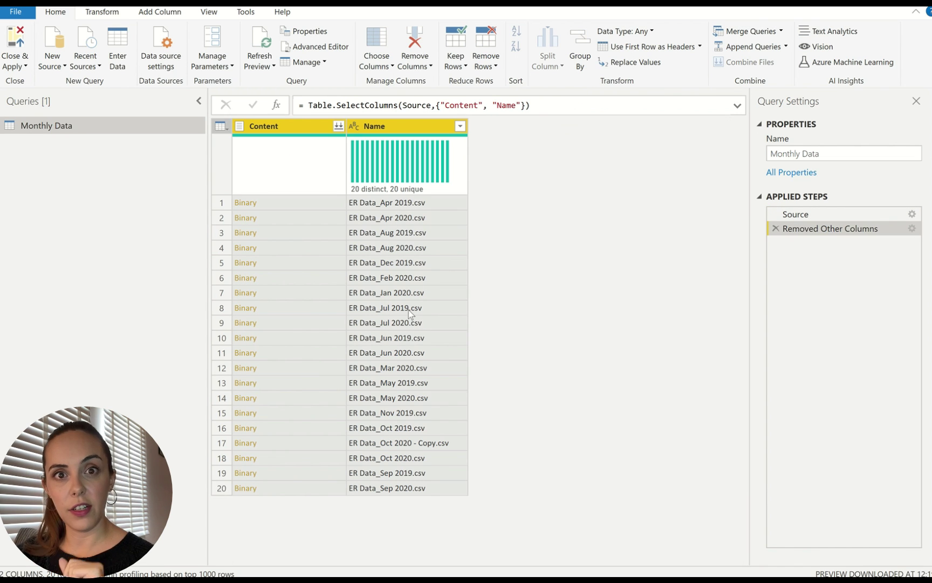
{"action": "left_click", "coordinate": [282, 245]}
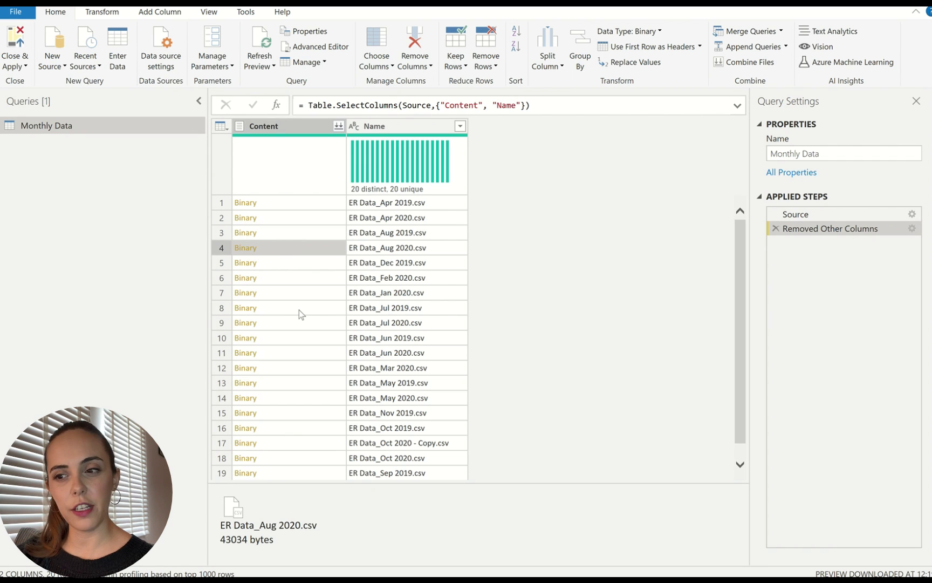
{"action": "left_click", "coordinate": [406, 261]}
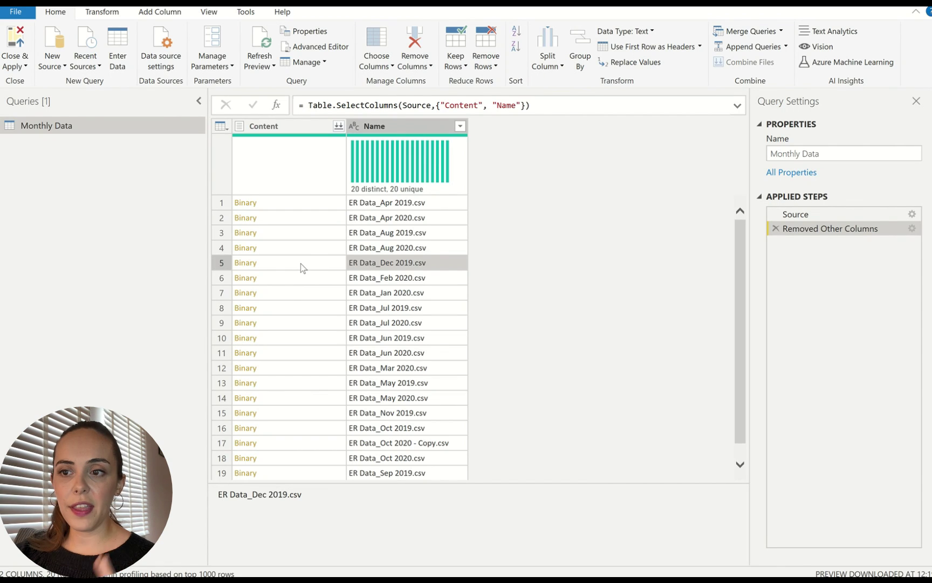
Start a custom column in the Monthly Data query and name it DataLoad
{"action": "left_click", "coordinate": [286, 128]}
{"action": "left_click", "coordinate": [162, 13]}
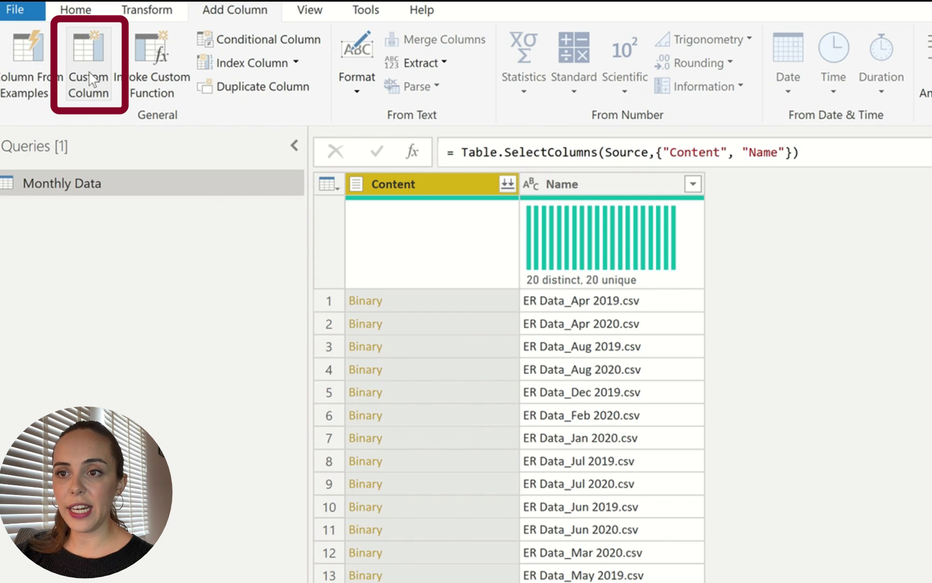
{"action": "left_click", "coordinate": [89, 72]}
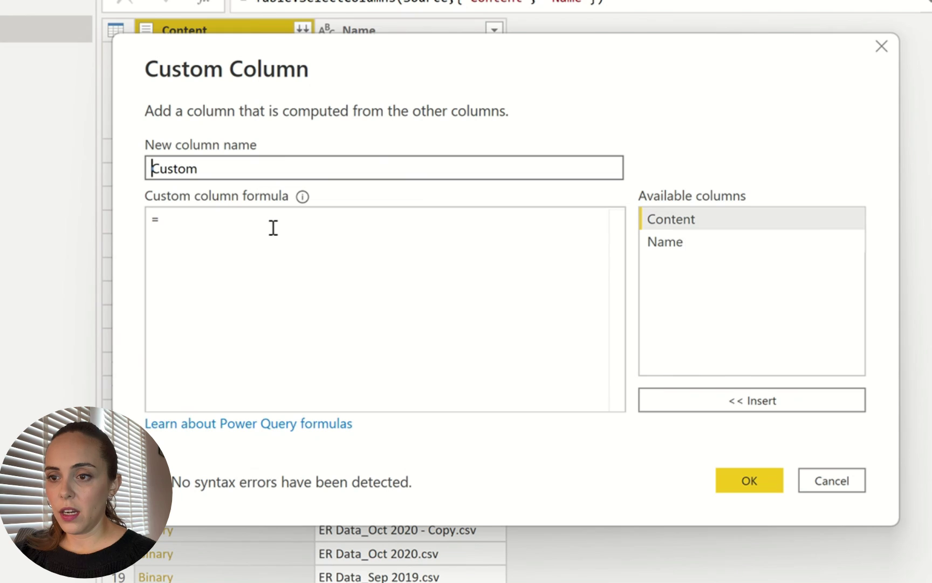
{"action": "left_click_drag", "start_coordinate": [274, 161], "coordinate": [43, 156]}
{"action": "type", "text": "DataLoad"}
Enter a Csv.Document function as the DataLoad formula with the Content column as its argument
{"action": "left_click", "coordinate": [398, 254]}
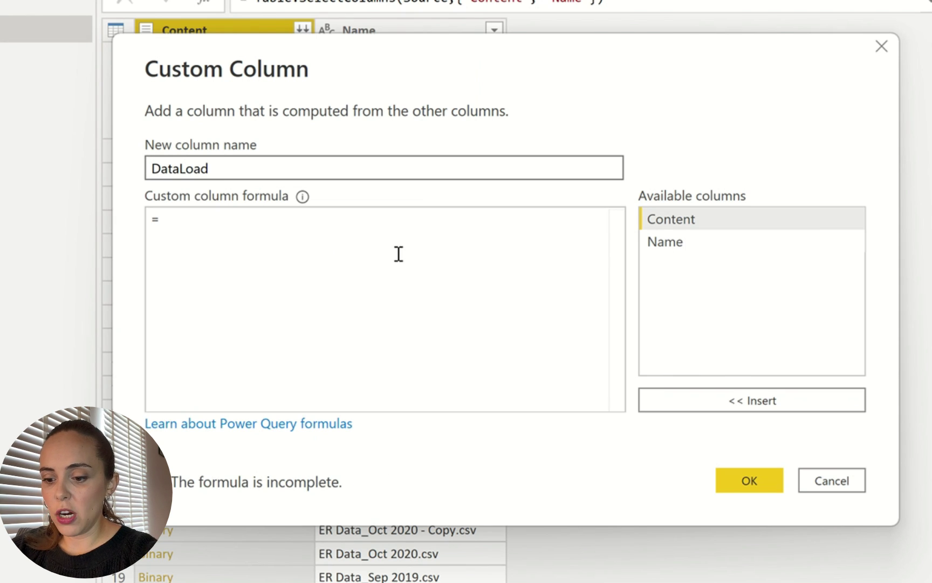
{"action": "type", "text": "Csv"}
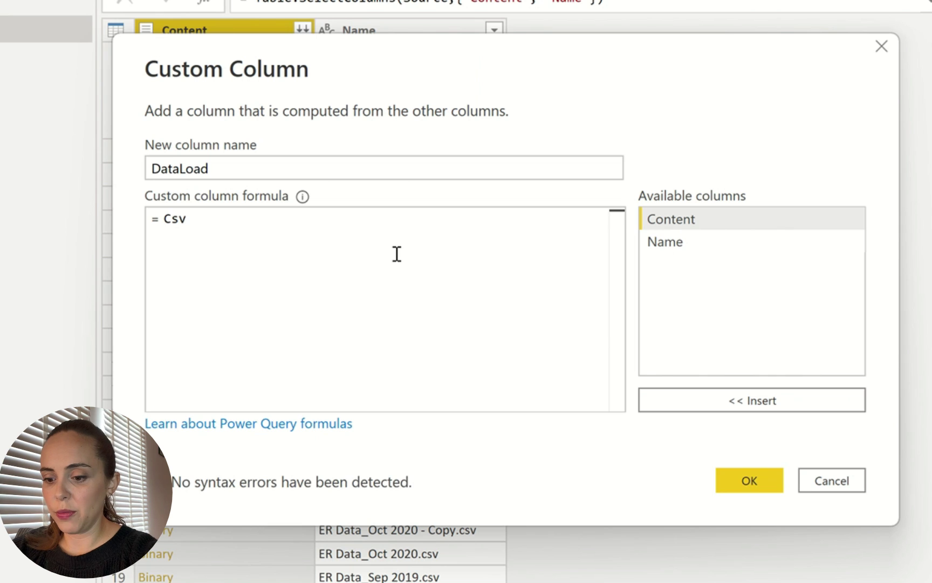
{"action": "type", "text": ".Docum"}
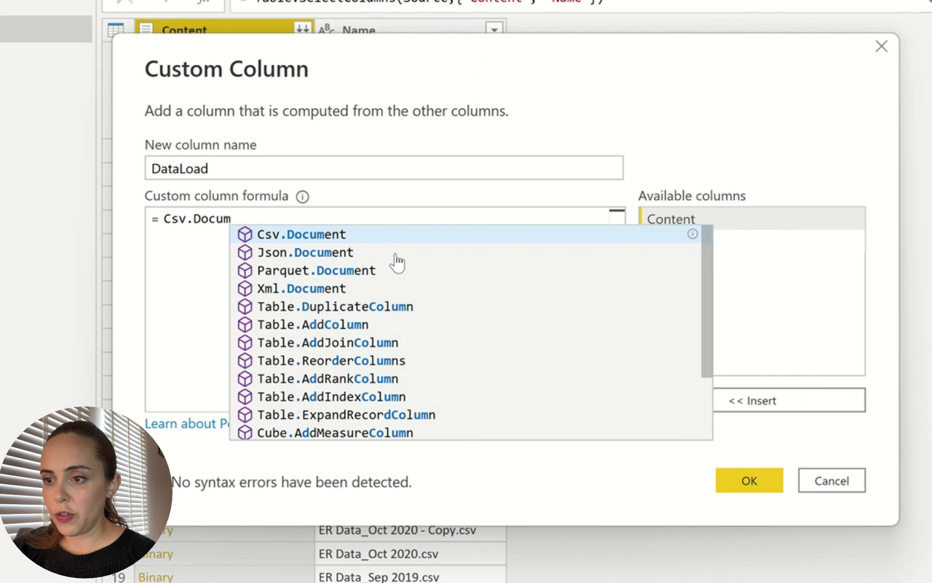
{"action": "key", "text": "Tab"}
{"action": "type", "text": "("}
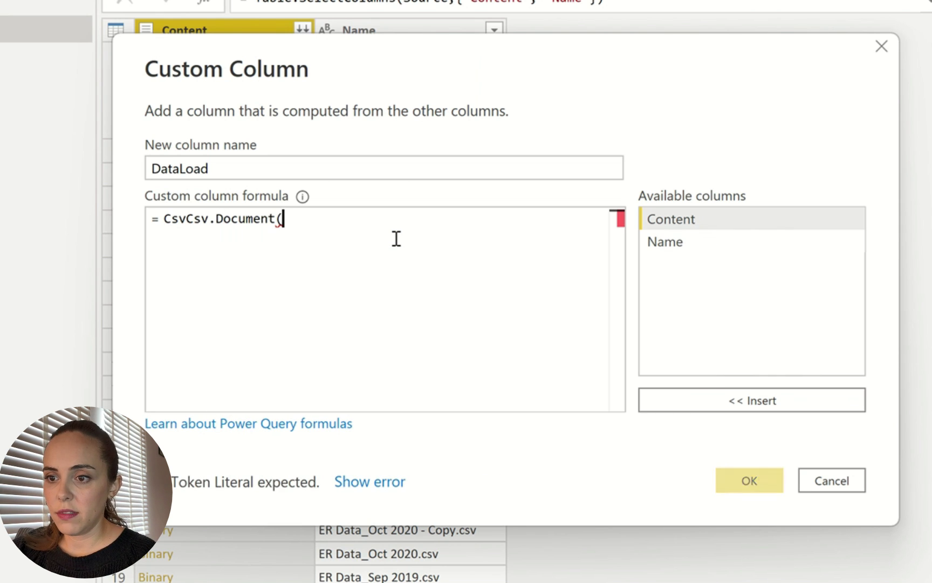
{"action": "left_click", "coordinate": [718, 227]}
{"action": "double_click", "coordinate": [718, 223]}
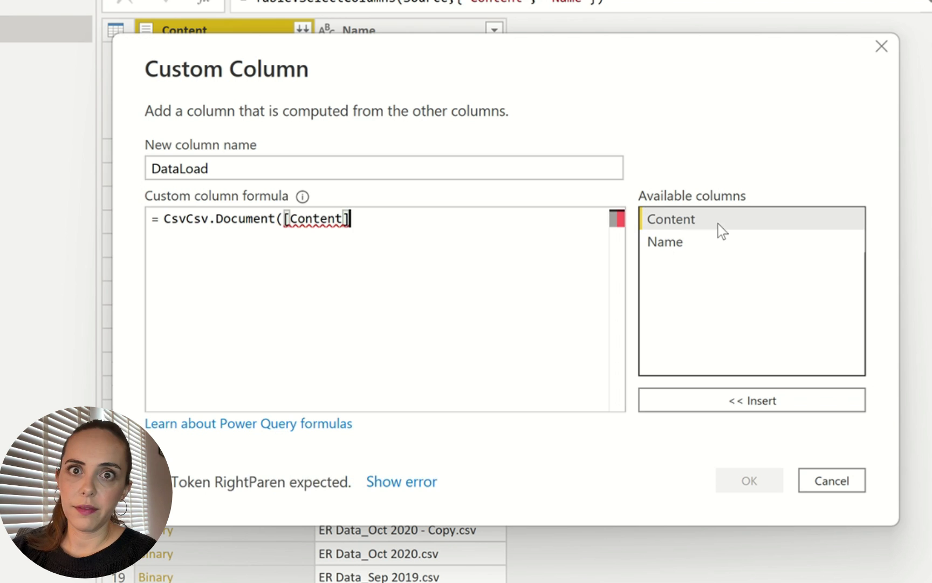
{"action": "type", "text": ")"}
Remove the duplicated Csv prefix so the formula reads Csv.Document([Content]), and create the DataLoad column
{"action": "left_click", "coordinate": [184, 222]}
{"action": "key", "text": "BackSpace"}
{"action": "key", "text": "BackSpace"}
{"action": "key", "text": "BackSpace"}
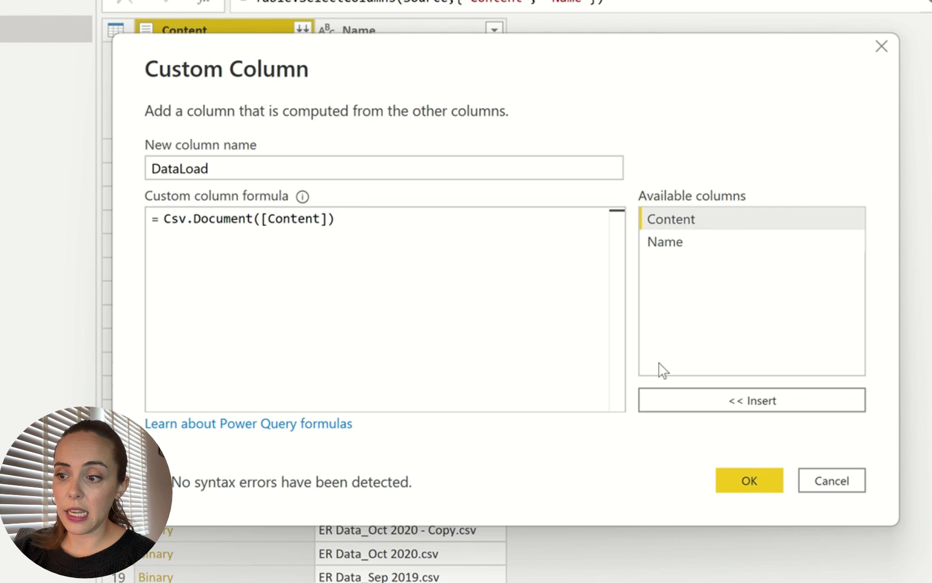
{"action": "left_click", "coordinate": [749, 487]}
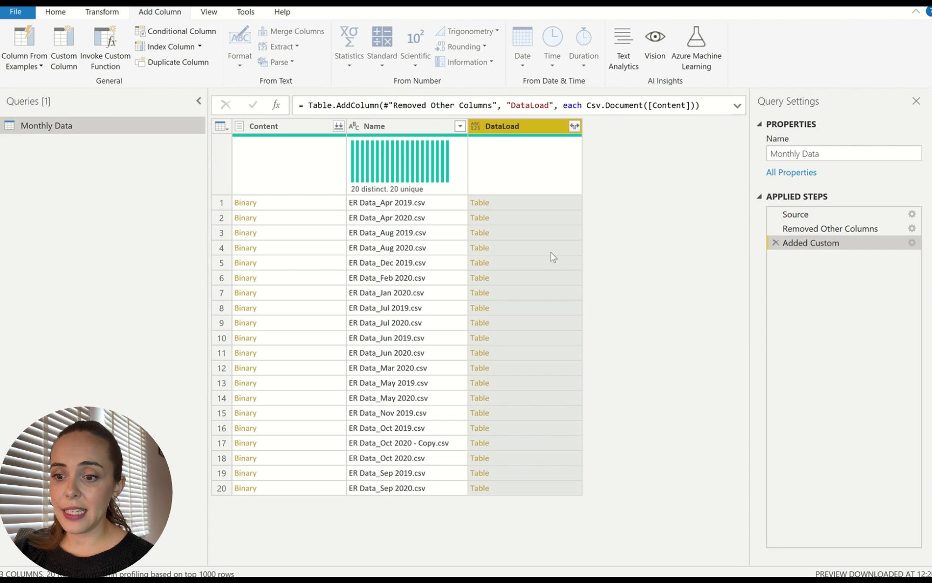
Preview the DataLoad table for ER Data_Aug 2020.csv and examine all its columns and header names
{"action": "left_click", "coordinate": [551, 252]}
{"action": "left_click_drag", "start_coordinate": [582, 482], "coordinate": [600, 395]}
{"action": "left_click_drag", "start_coordinate": [368, 558], "coordinate": [586, 560]}
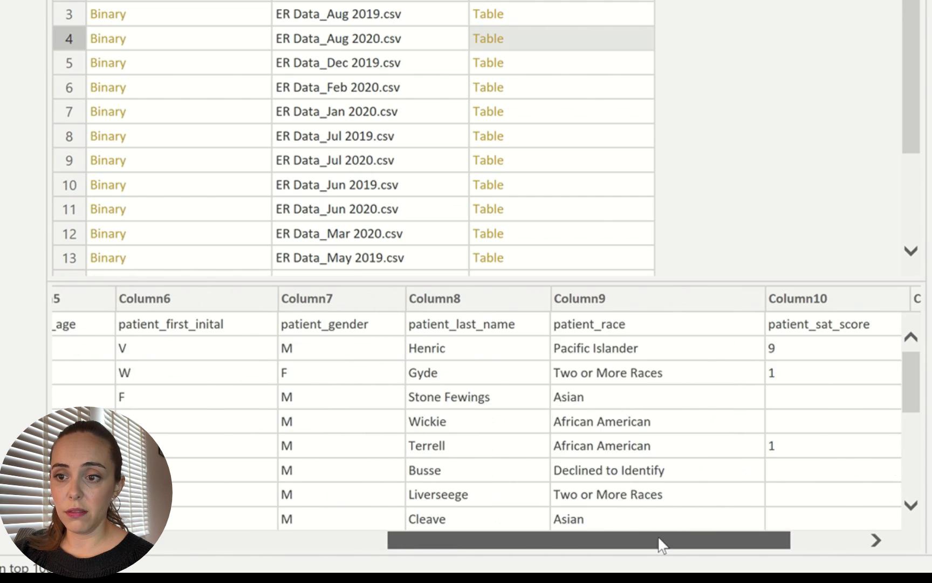
{"action": "left_click_drag", "start_coordinate": [661, 545], "coordinate": [784, 544]}
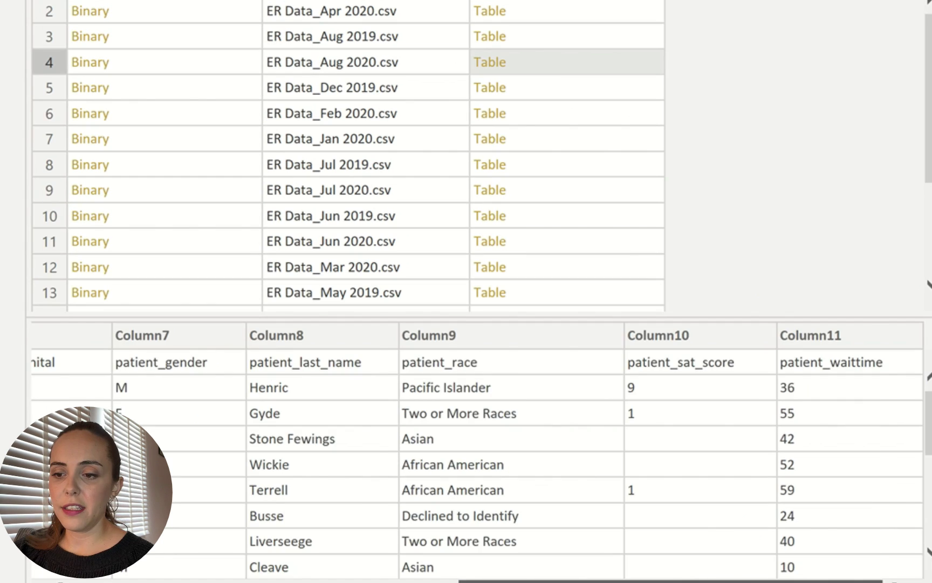
{"action": "scroll", "coordinate": [79, 325], "scroll_direction": "left", "scroll_amount": 10}
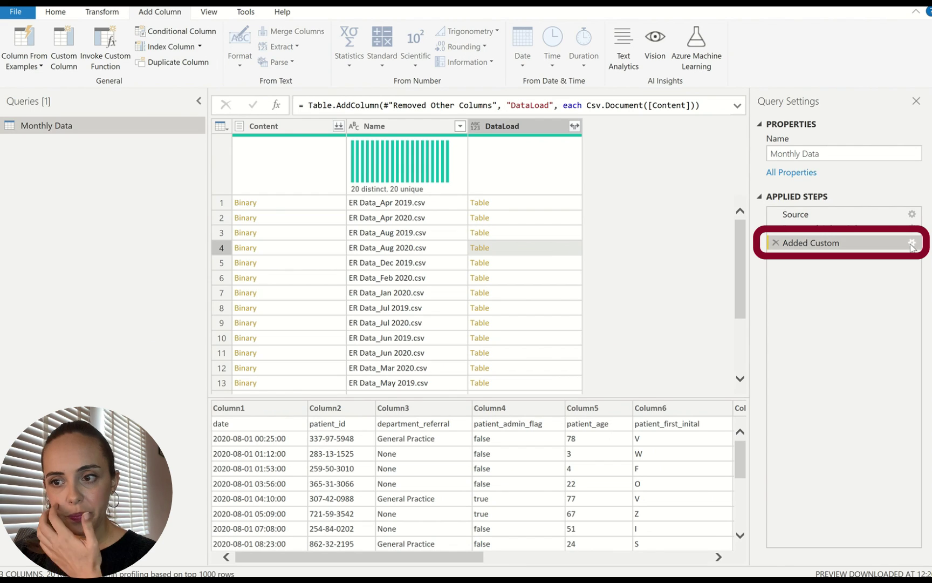
Edit the DataLoad formula to Table.PromoteHeaders(Csv.Document([Content])) and preview the table for ER Data_Dec 2019.csv
{"action": "left_click", "coordinate": [912, 243]}
{"action": "left_click", "coordinate": [253, 247]}
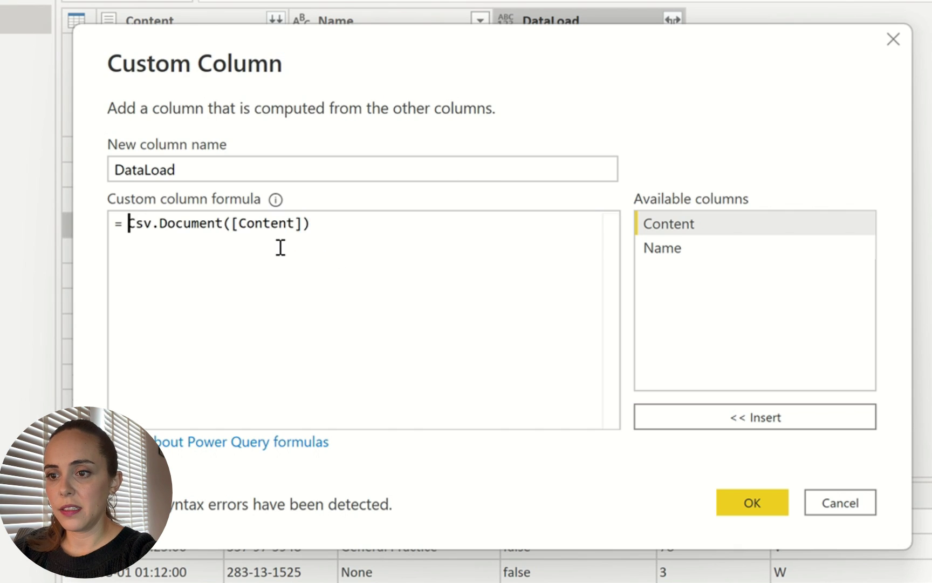
{"action": "type", "text": "Promote"}
{"action": "key", "text": "Left"}
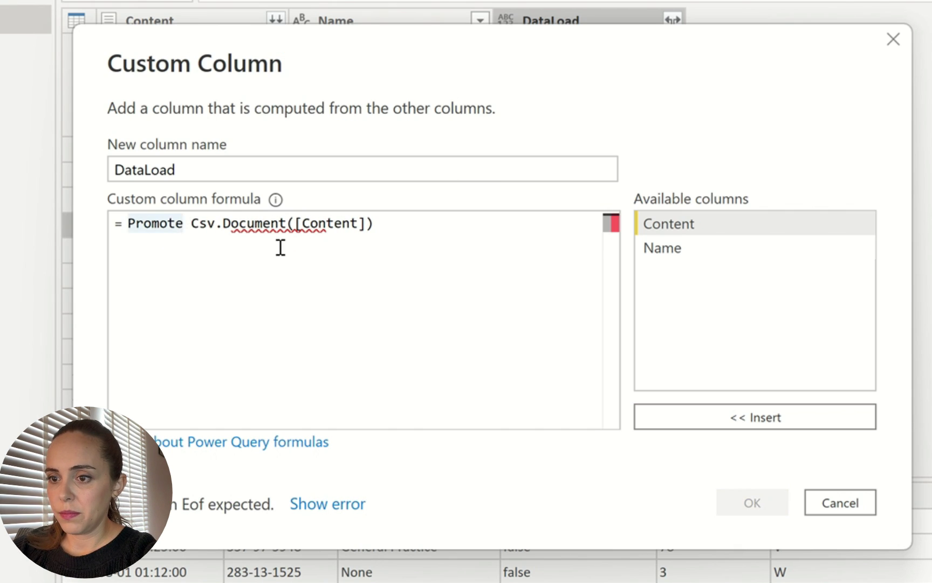
{"action": "key", "text": "BackSpace"}
{"action": "type", "text": "e"}
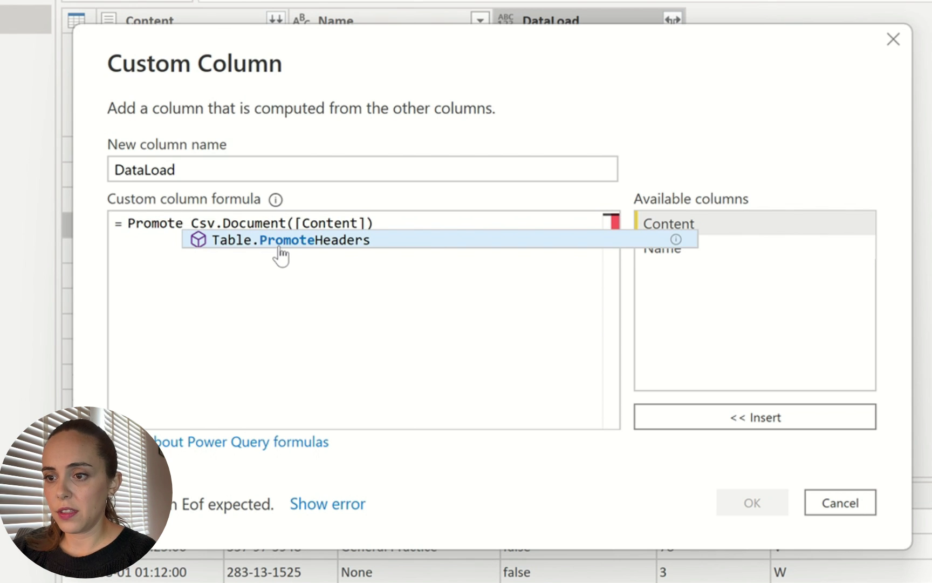
{"action": "left_click", "coordinate": [280, 244]}
{"action": "key", "text": "Delete"}
{"action": "type", "text": "("}
{"action": "left_click", "coordinate": [505, 225]}
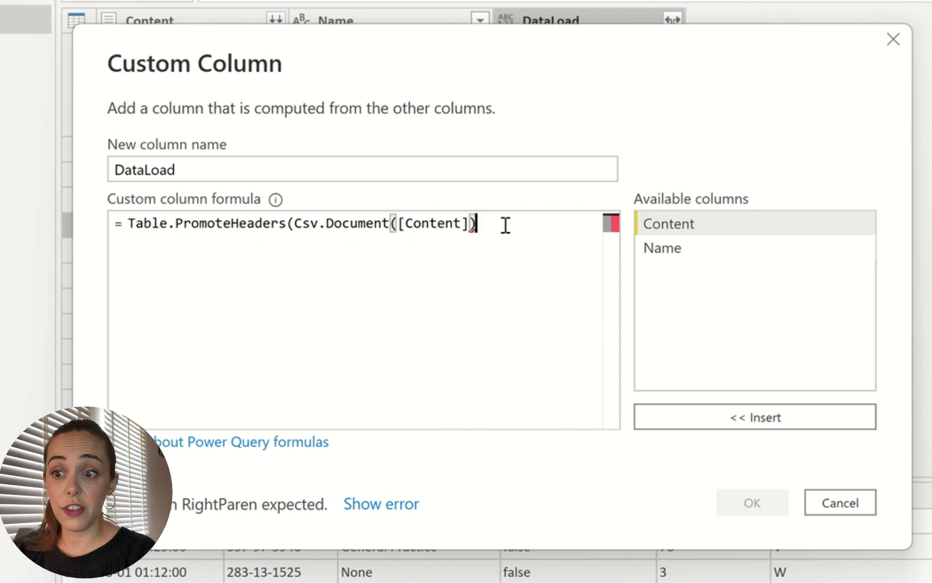
{"action": "type", "text": ")"}
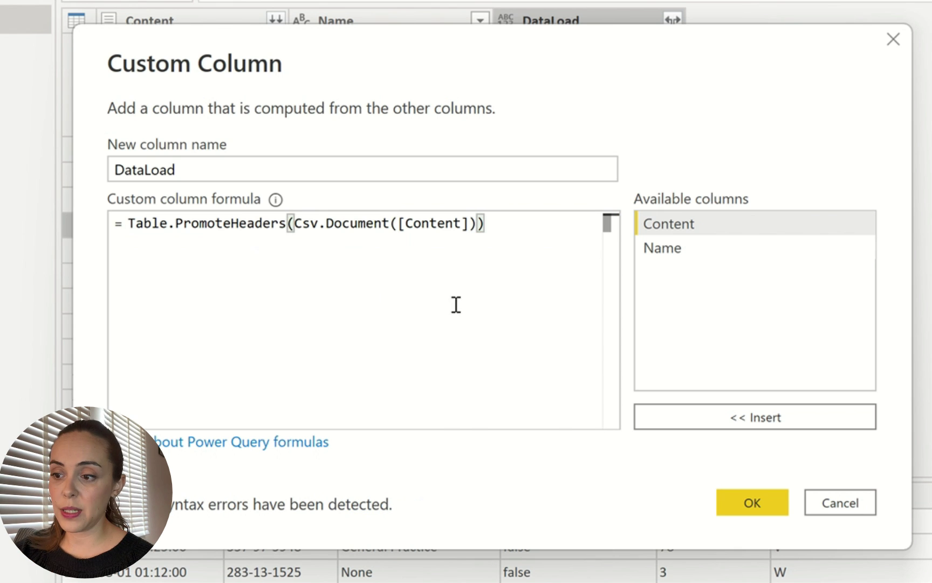
{"action": "left_click", "coordinate": [766, 500]}
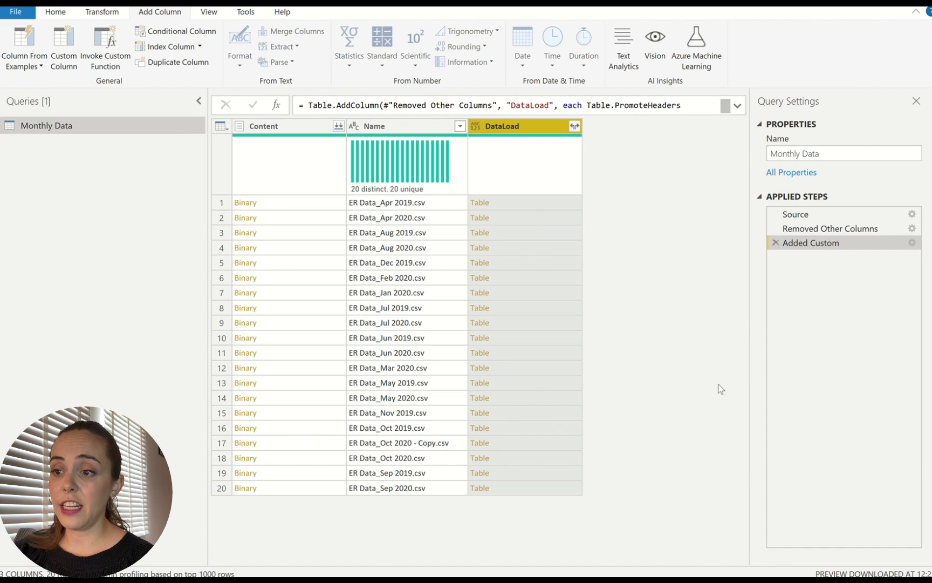
{"action": "left_click", "coordinate": [521, 263]}
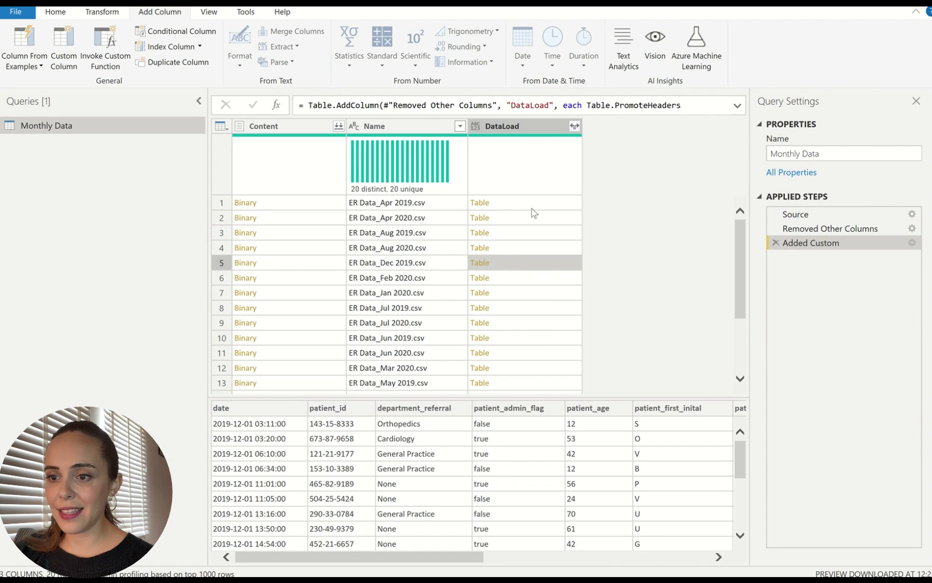
Remove the Content column and expand all DataLoad columns without using the original column name as prefix
{"action": "left_click", "coordinate": [302, 129]}
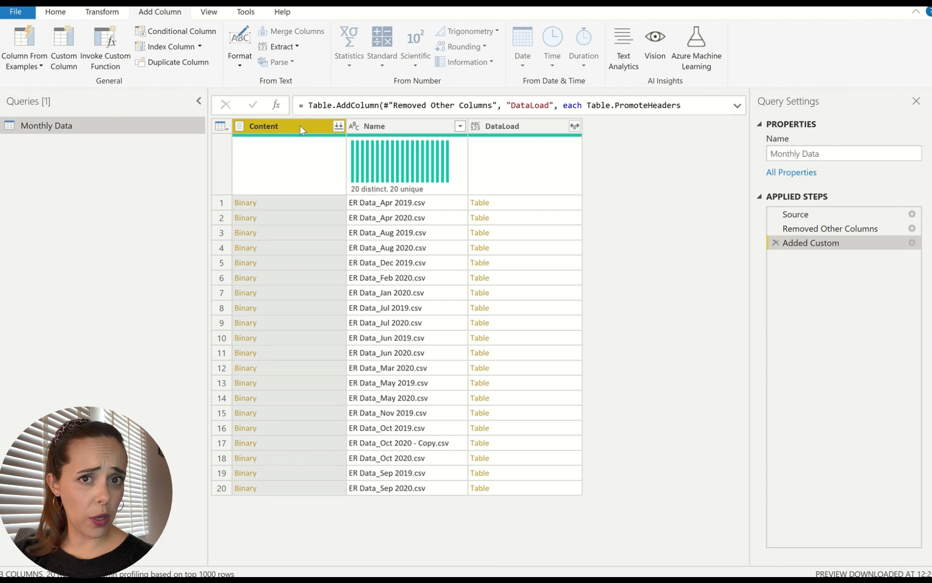
{"action": "key", "text": "Delete"}
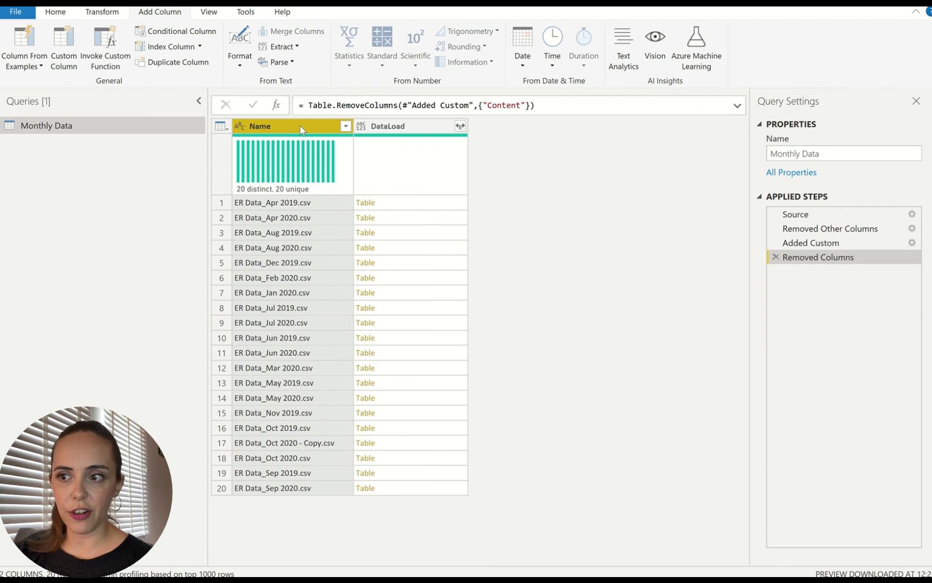
{"action": "left_click", "coordinate": [672, 44]}
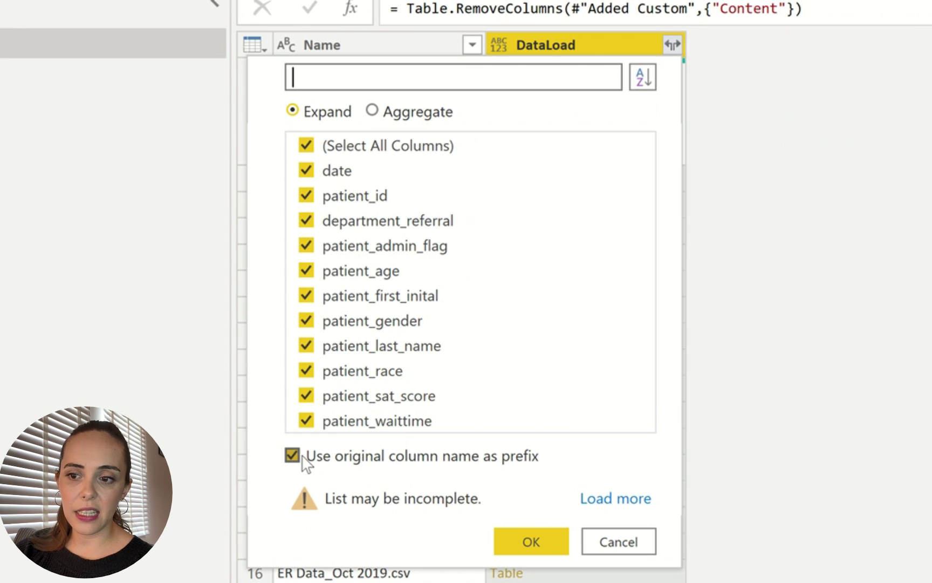
{"action": "left_click", "coordinate": [514, 463]}
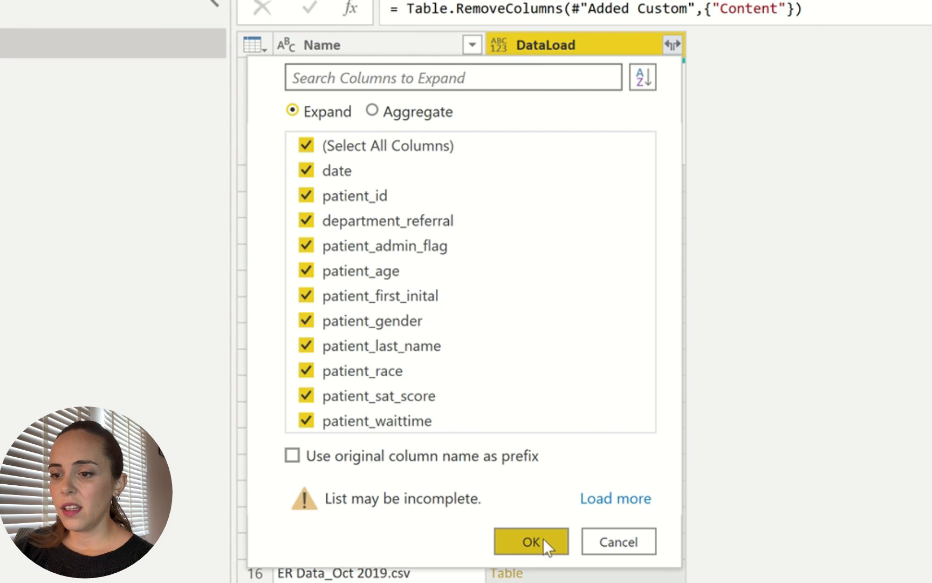
{"action": "left_click", "coordinate": [543, 538]}
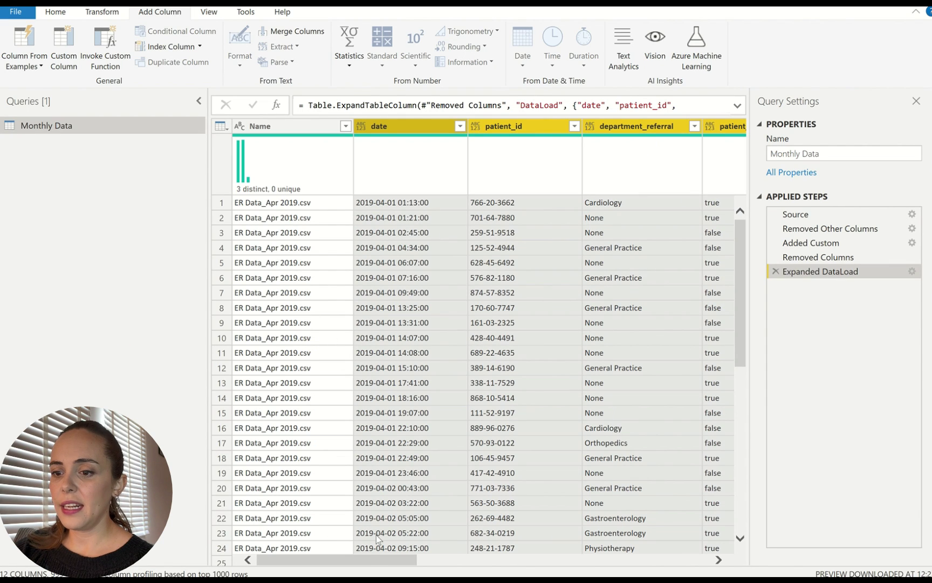
Load the complete list of file names in the Name column's filter and review it without applying a filter
{"action": "left_click", "coordinate": [345, 126]}
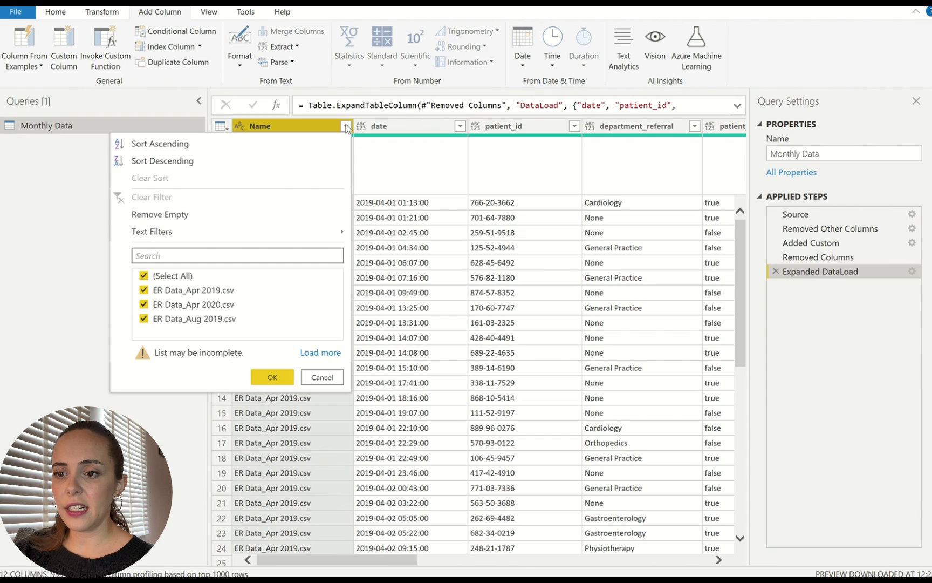
{"action": "left_click", "coordinate": [320, 351]}
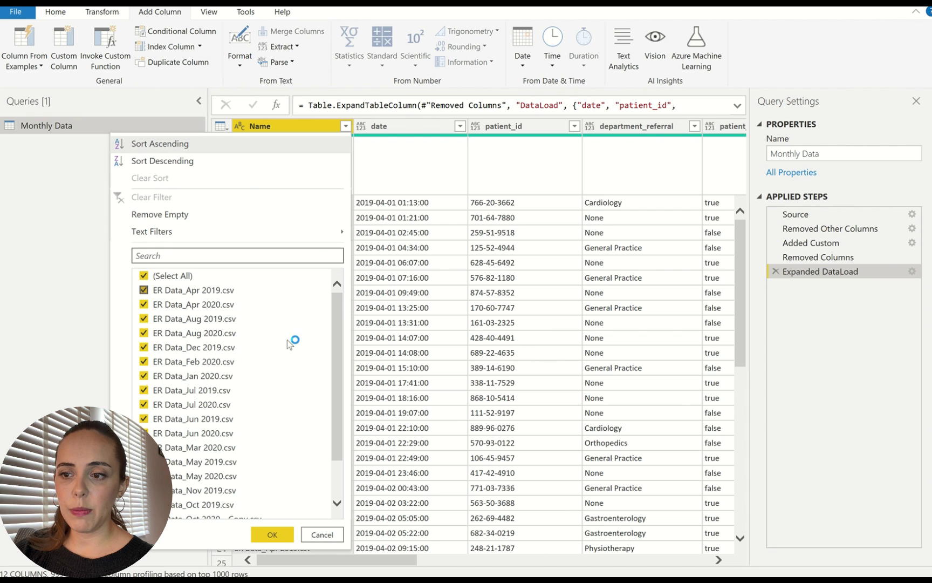
{"action": "scroll", "coordinate": [335, 342], "scroll_direction": "down", "scroll_amount": 2}
{"action": "left_click", "coordinate": [340, 296]}
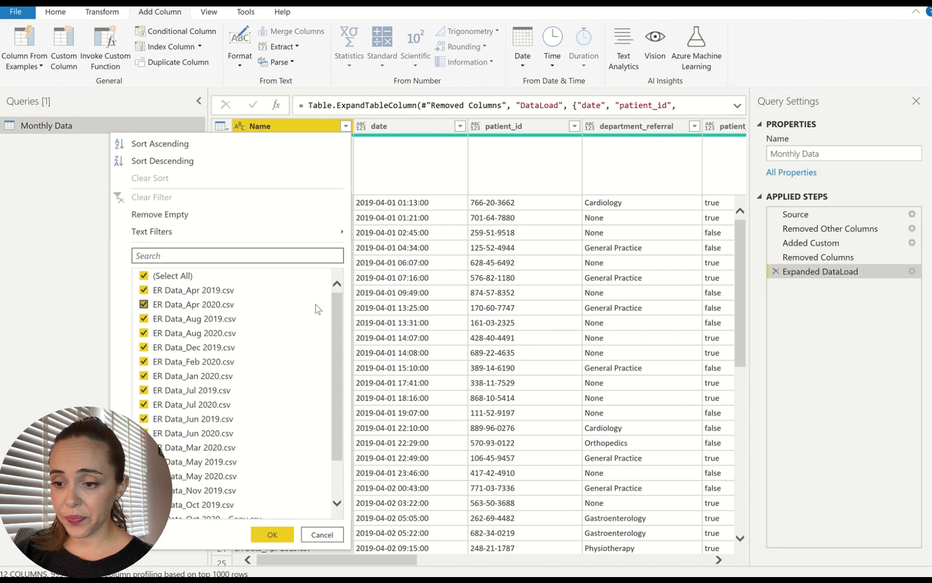
{"action": "left_click", "coordinate": [322, 534]}
{"action": "left_click_drag", "start_coordinate": [393, 561], "coordinate": [341, 561]}
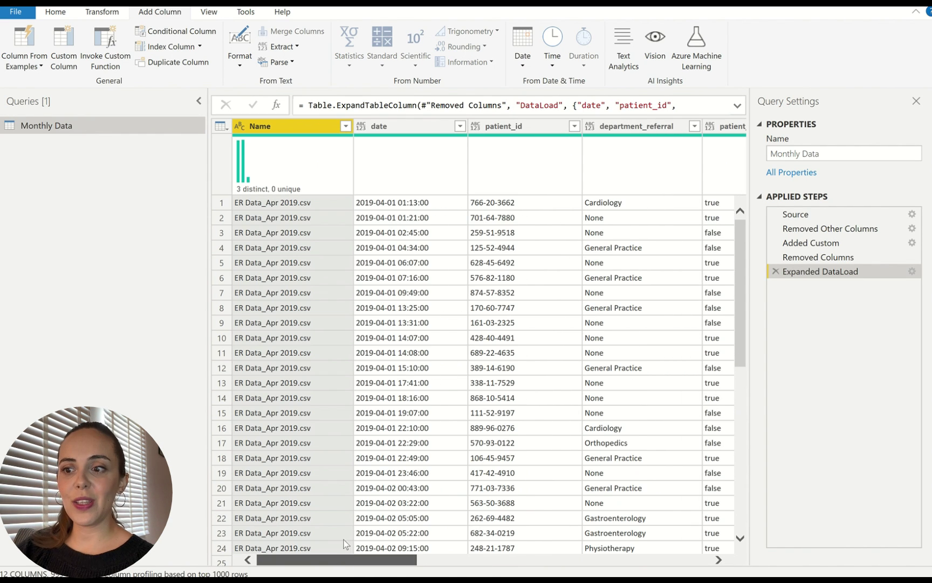
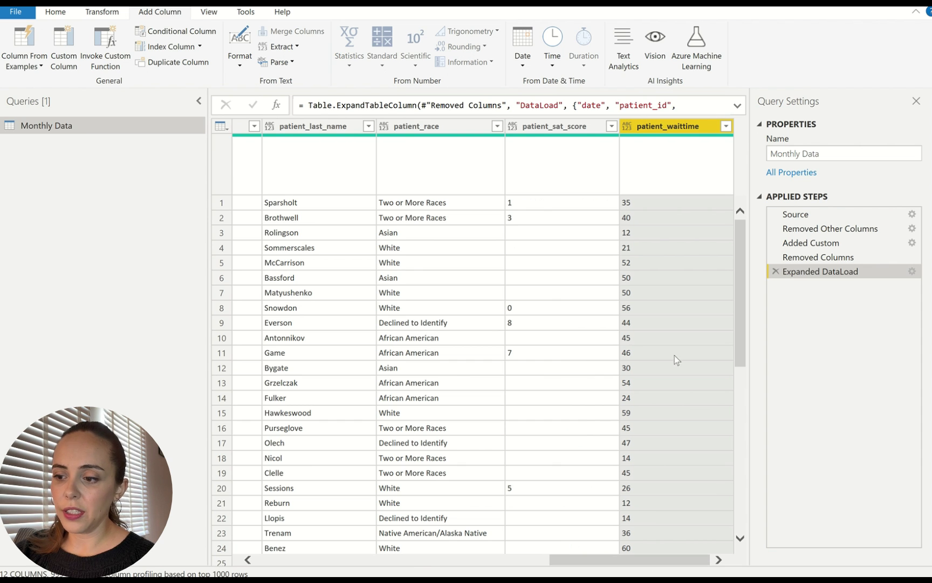
Detect the data types of all columns from Name to patient_waittime and review the assigned types, including patient_sat_score
{"action": "left_click_drag", "start_coordinate": [641, 558], "coordinate": [348, 560]}
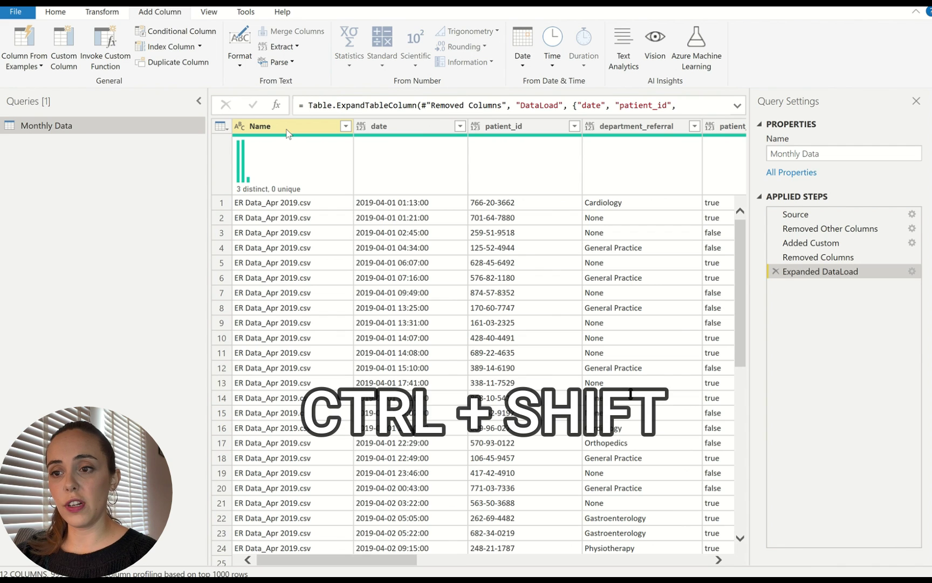
{"action": "left_click", "coordinate": [287, 126]}
{"action": "key", "text": "ctrl+shift+Right"}
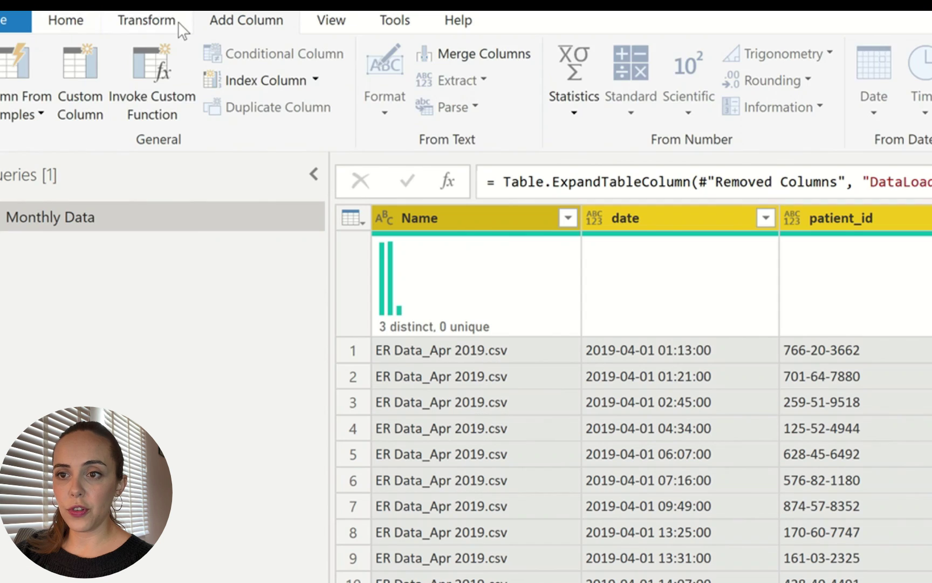
{"action": "left_click", "coordinate": [182, 27]}
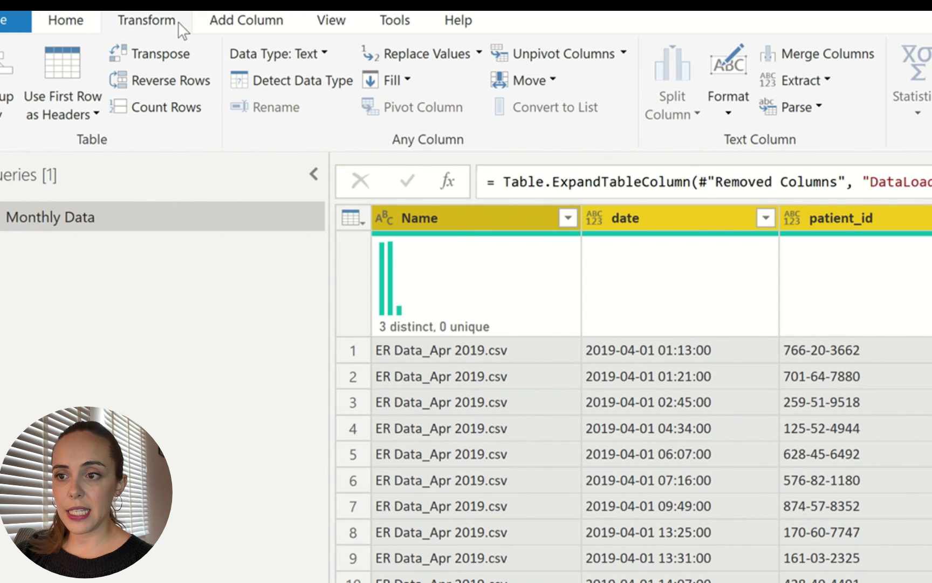
{"action": "left_click", "coordinate": [301, 87]}
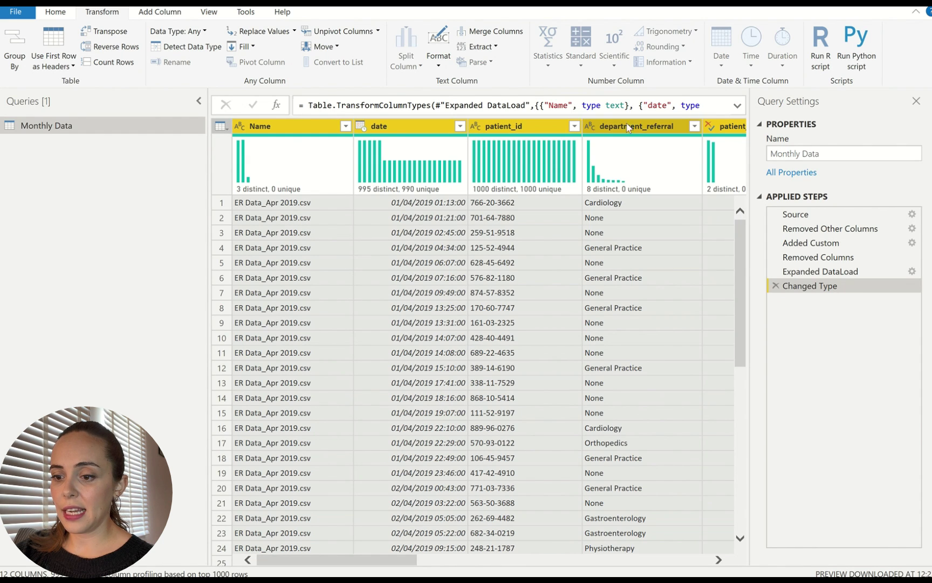
{"action": "left_click_drag", "start_coordinate": [375, 562], "coordinate": [706, 522]}
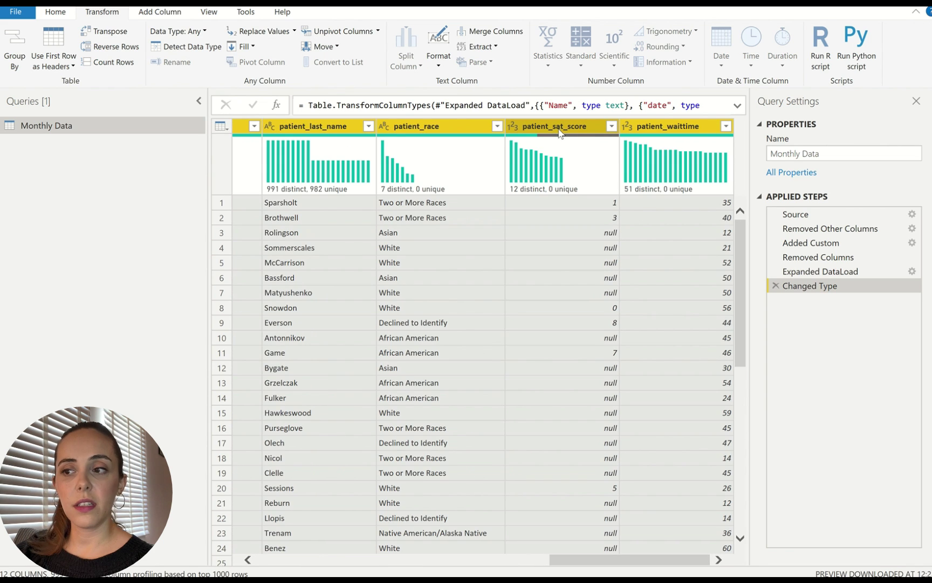
{"action": "left_click", "coordinate": [536, 131]}
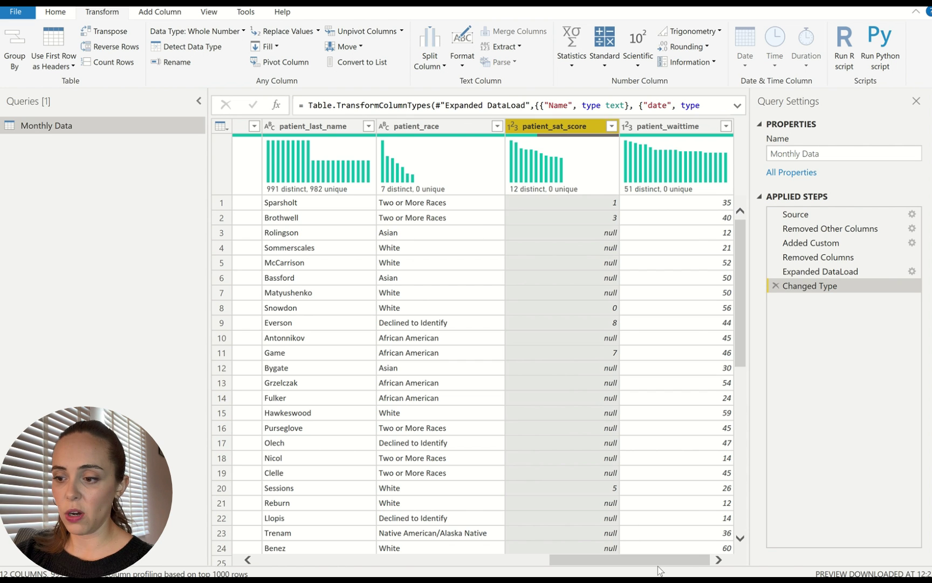
{"action": "left_click_drag", "start_coordinate": [688, 560], "coordinate": [378, 560]}
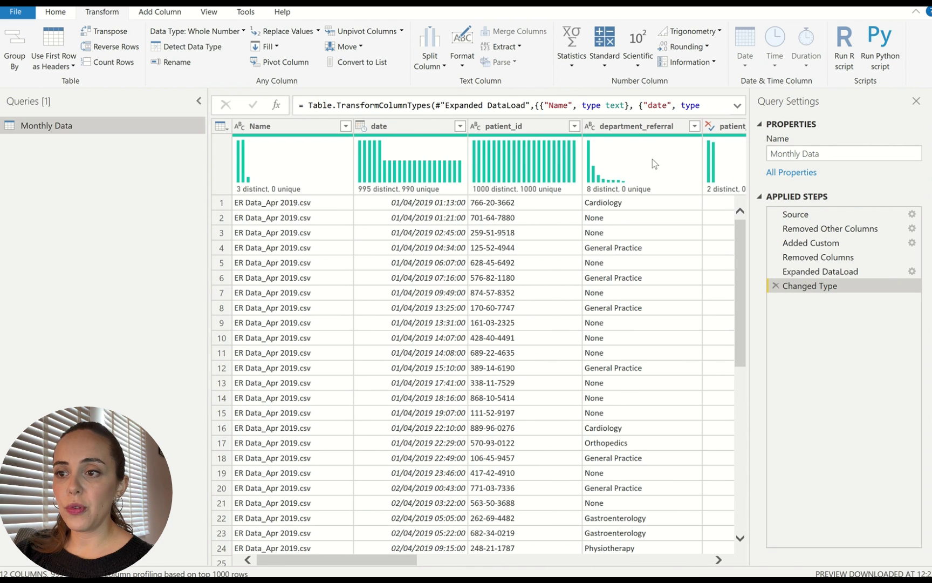
Split the date column by the Space delimiter at the left-most delimiter
{"action": "left_click", "coordinate": [410, 128]}
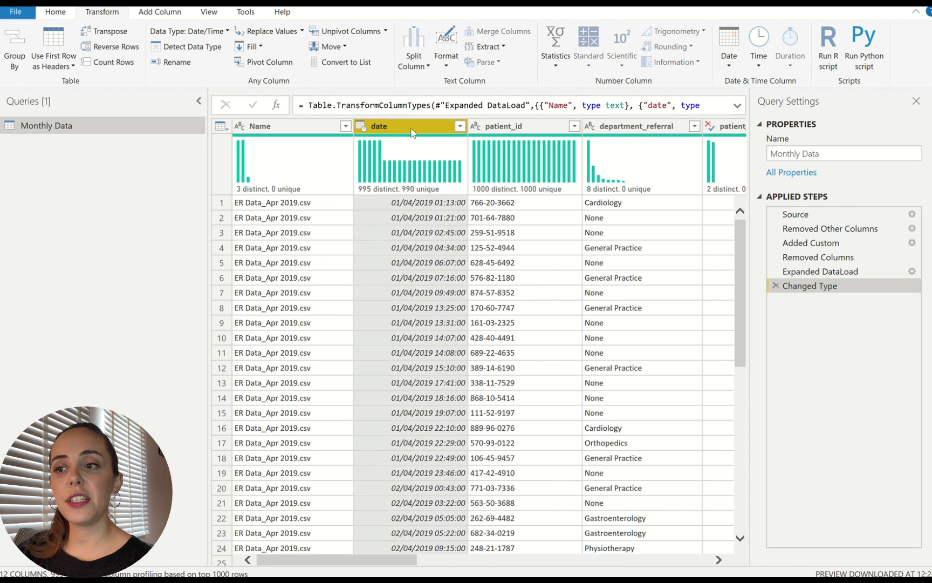
{"action": "mouse_move", "coordinate": [443, 146]}
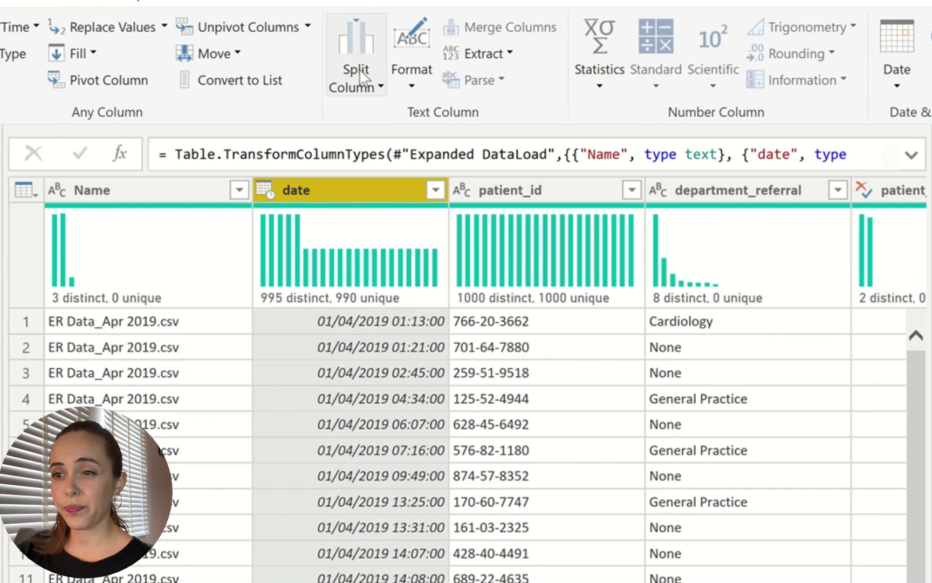
{"action": "left_click", "coordinate": [417, 59]}
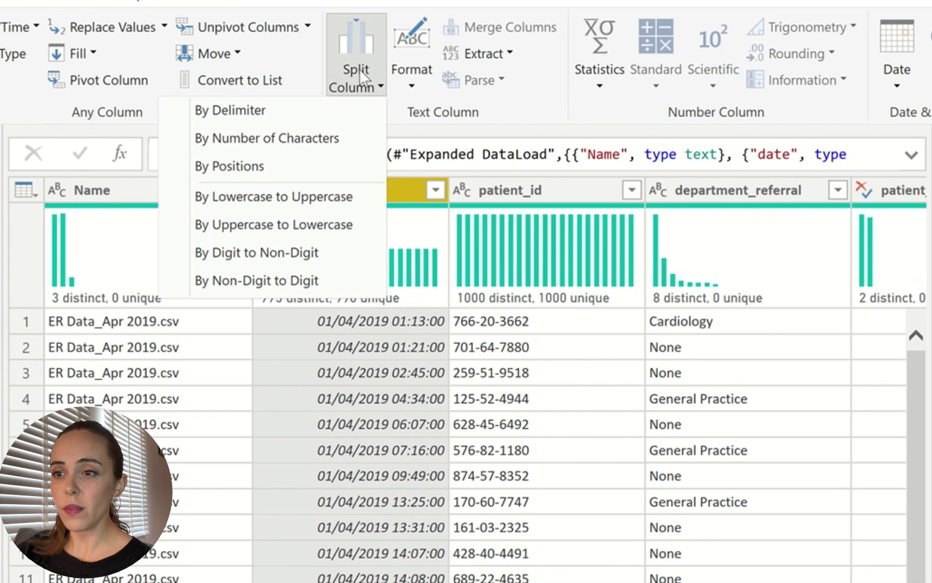
{"action": "left_click", "coordinate": [254, 111]}
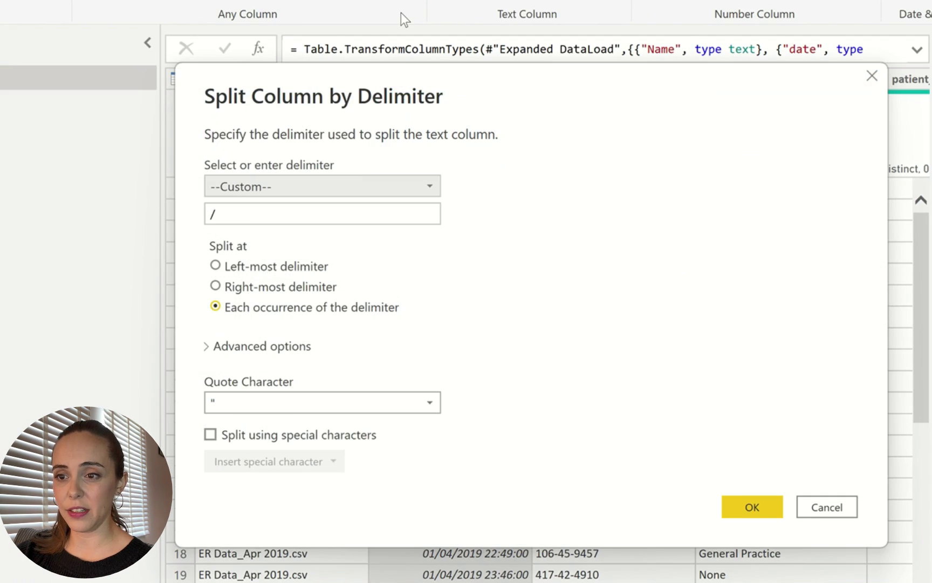
{"action": "left_click", "coordinate": [300, 184]}
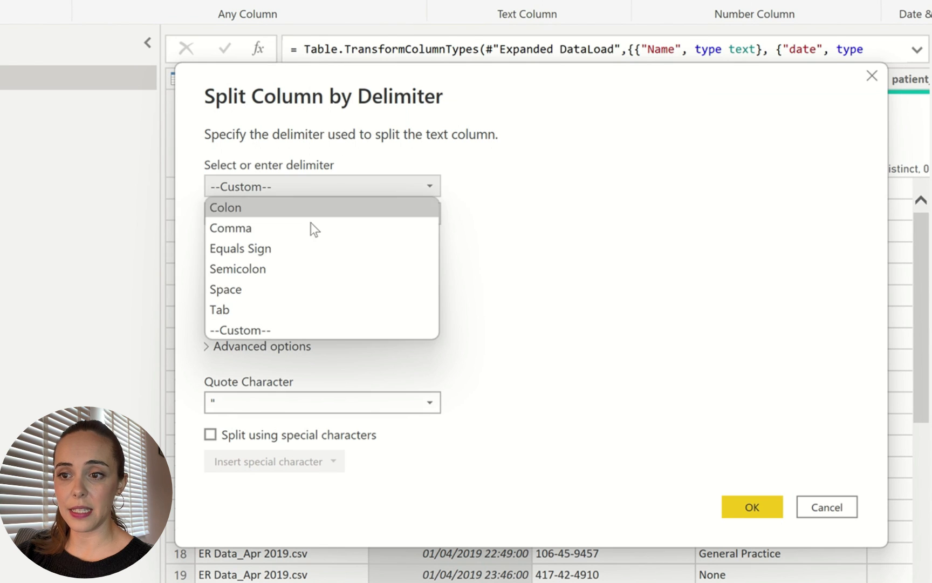
{"action": "left_click", "coordinate": [267, 289]}
{"action": "left_click", "coordinate": [269, 244]}
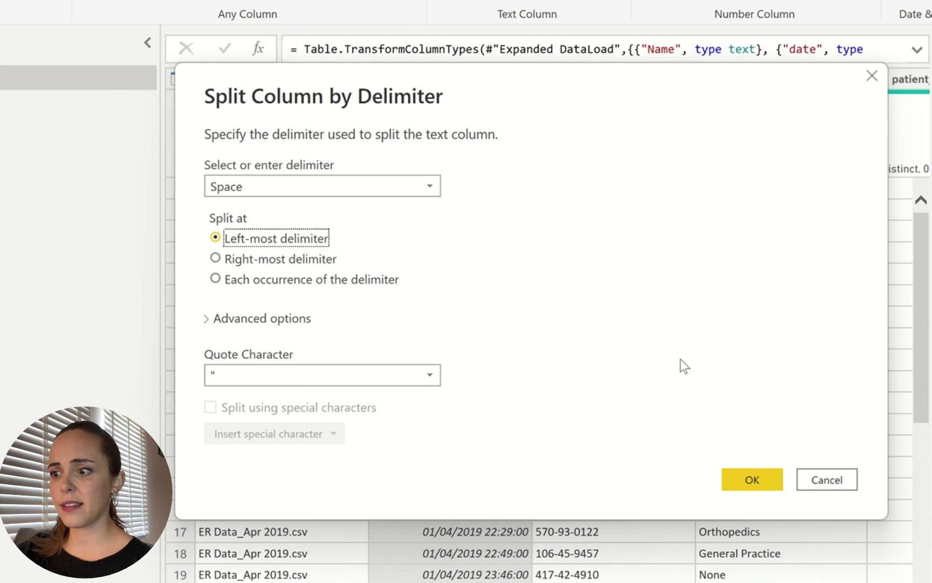
{"action": "left_click", "coordinate": [752, 478]}
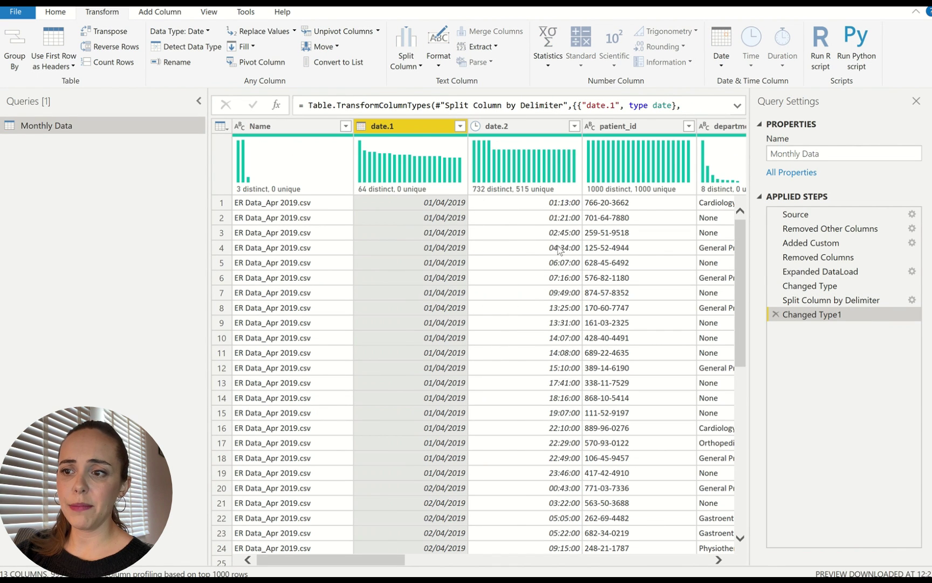
Inspect values in the date.1 and date.2 columns and view the full formula of the Split Column by Delimiter step
{"action": "left_click", "coordinate": [559, 250]}
{"action": "left_click", "coordinate": [440, 251]}
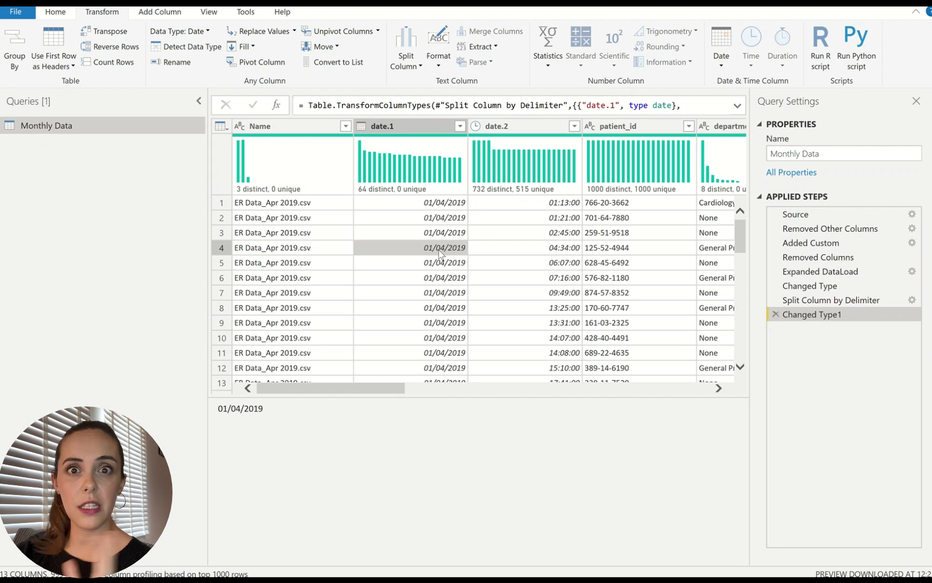
{"action": "left_click", "coordinate": [397, 217]}
{"action": "left_click", "coordinate": [546, 247]}
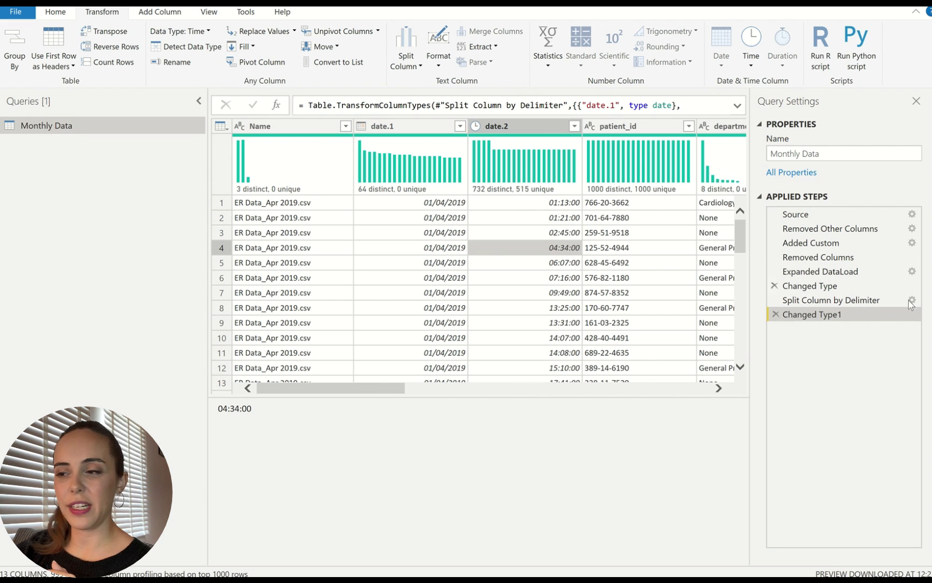
{"action": "left_click", "coordinate": [866, 301]}
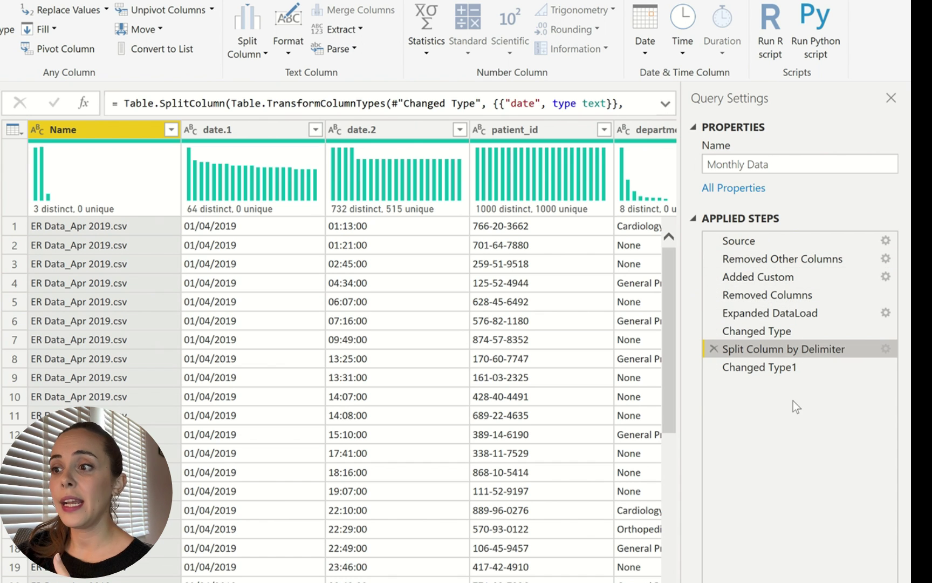
{"action": "left_click", "coordinate": [666, 104]}
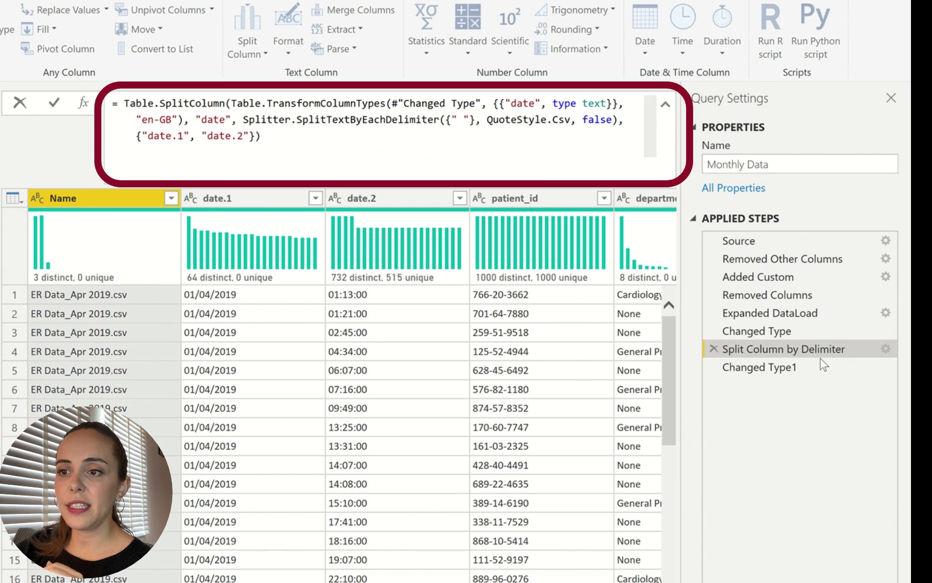
Rename the split output columns date.1 and date.2 to "date" and "time" in the Split Column by Delimiter formula
{"action": "double_click", "coordinate": [184, 136]}
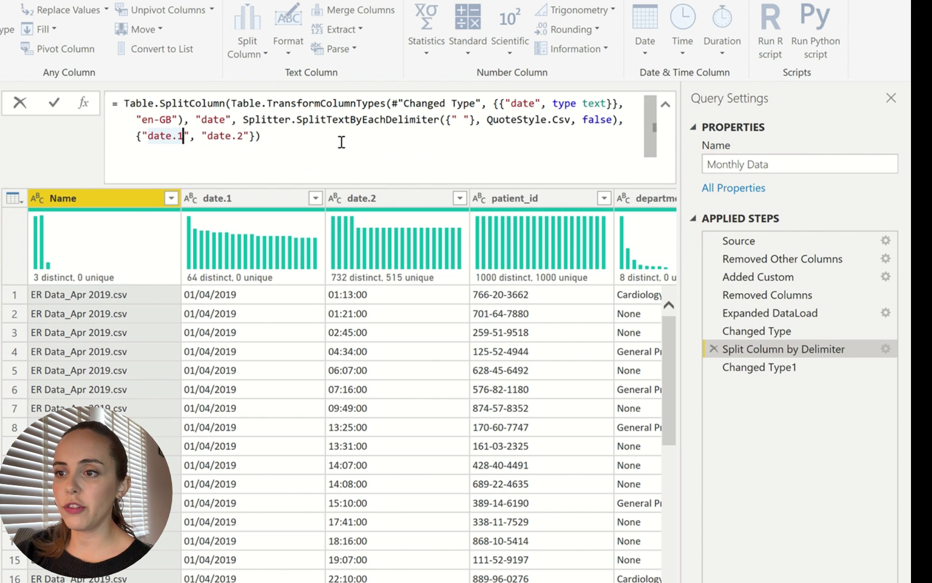
{"action": "type", "text": "date"}
{"action": "double_click", "coordinate": [232, 136]}
{"action": "type", "text": "d"}
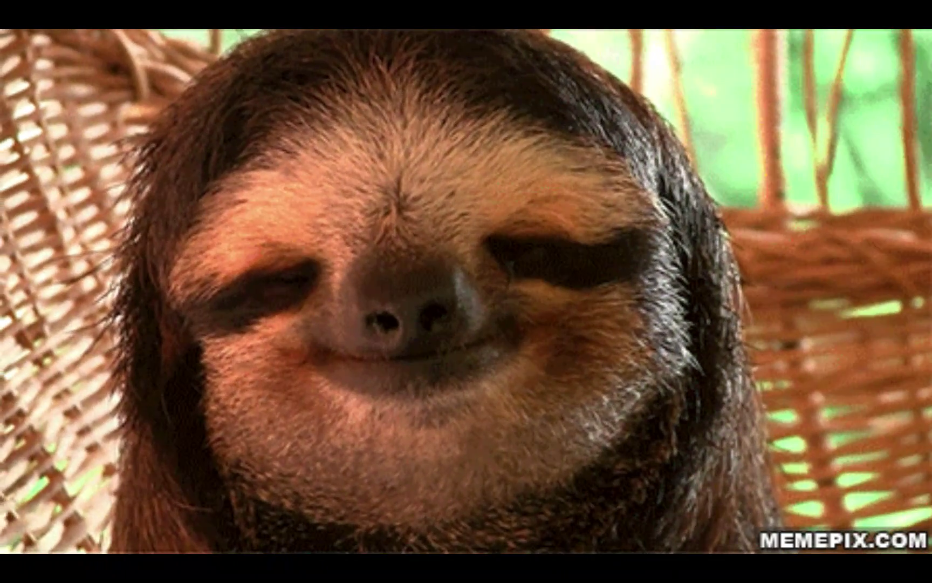
{"action": "type", "text": "time"}
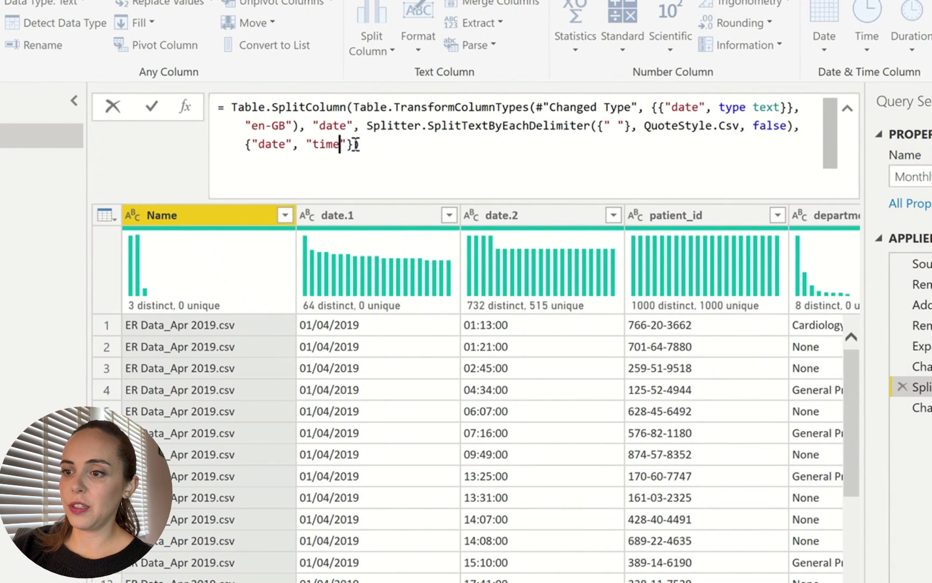
{"action": "key", "text": "Return"}
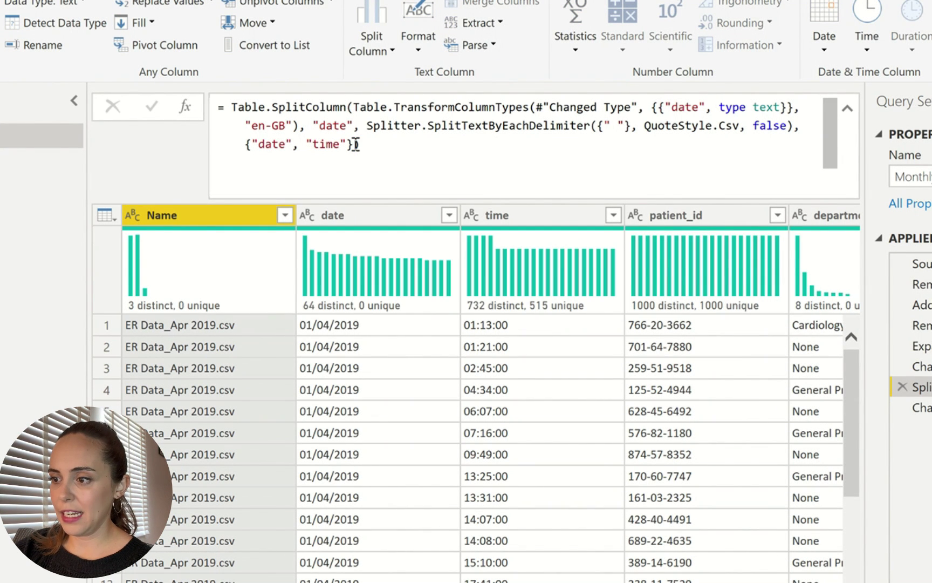
Correct the Changed Type1 formula to reference the columns "date" and "time" in place of date.1 and date.2
{"action": "left_click", "coordinate": [918, 407]}
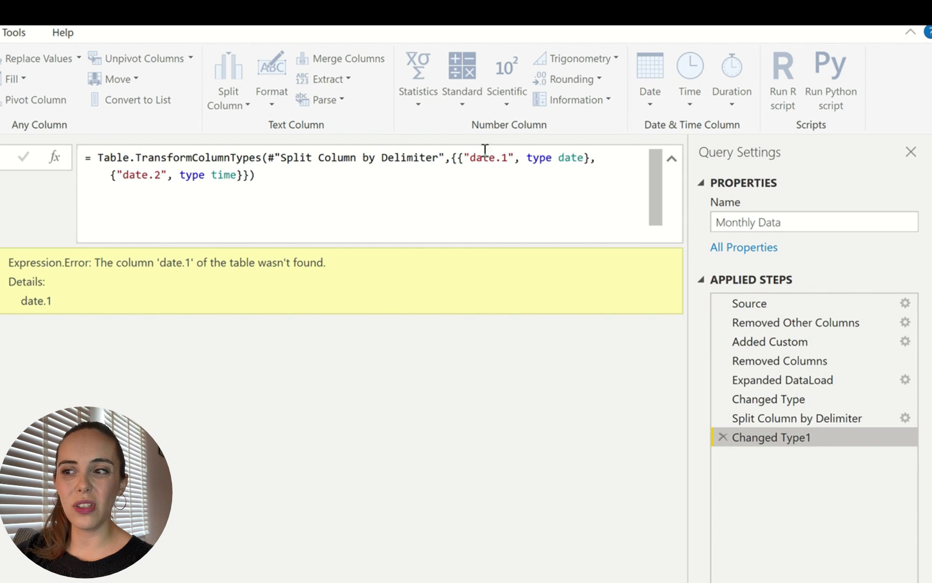
{"action": "left_click", "coordinate": [507, 159]}
{"action": "key", "text": "BackSpace"}
{"action": "key", "text": "BackSpace"}
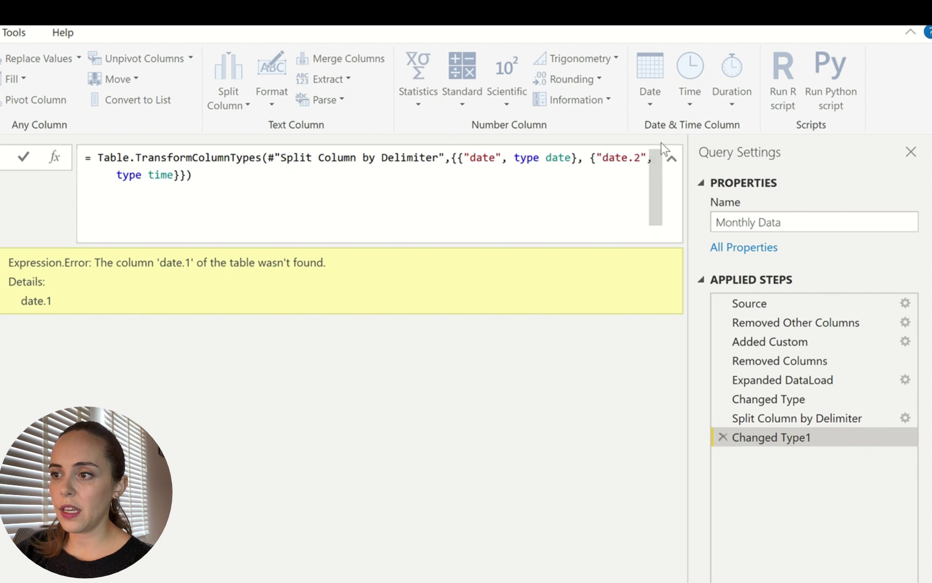
{"action": "left_click", "coordinate": [641, 157]}
{"action": "key", "text": "BackSpace"}
{"action": "key", "text": "BackSpace"}
{"action": "key", "text": "BackSpace"}
{"action": "key", "text": "BackSpace"}
{"action": "key", "text": "BackSpace"}
{"action": "key", "text": "BackSpace"}
{"action": "type", "text": "time"}
{"action": "key", "text": "Return"}
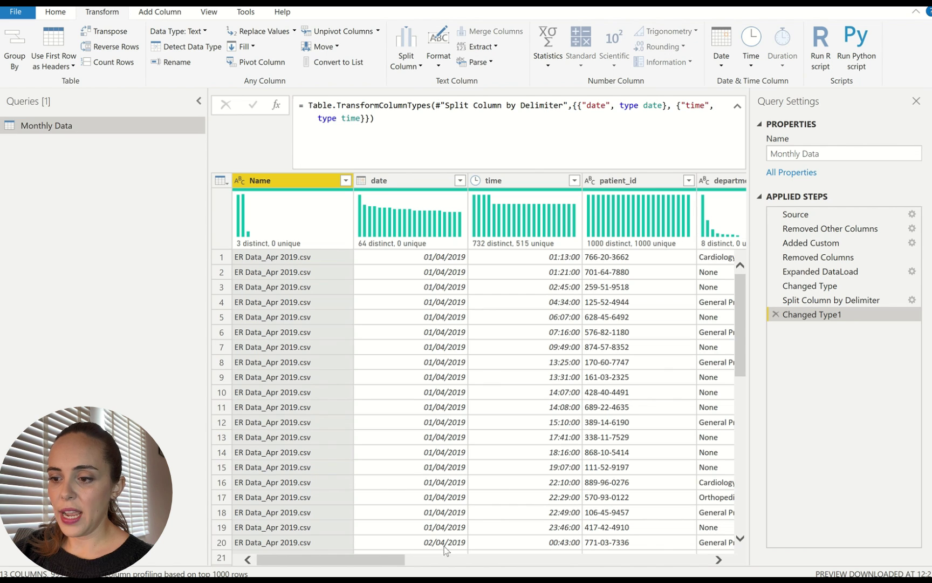
Close and apply the query to load Monthly Data into the Power BI report
{"action": "left_click_drag", "start_coordinate": [383, 561], "coordinate": [324, 510]}
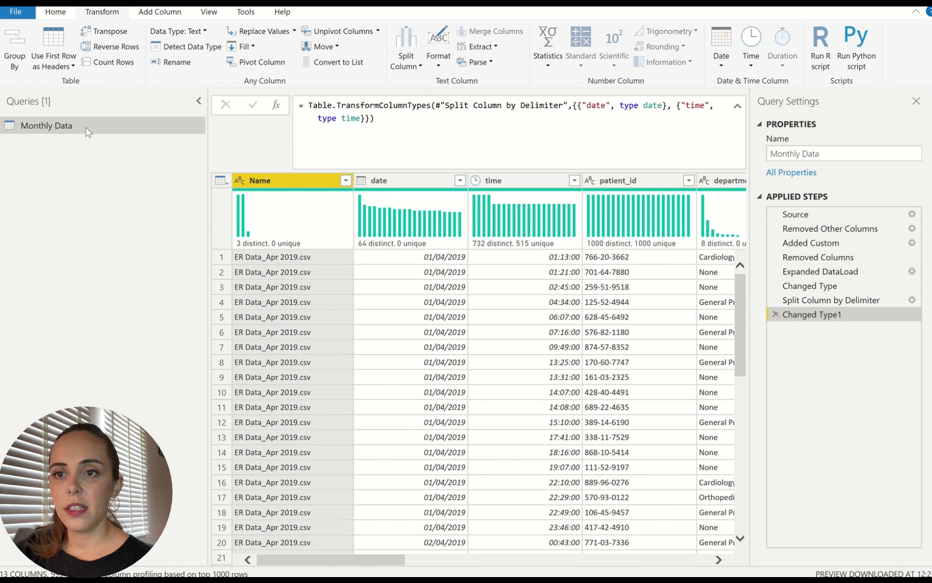
{"action": "left_click", "coordinate": [54, 13]}
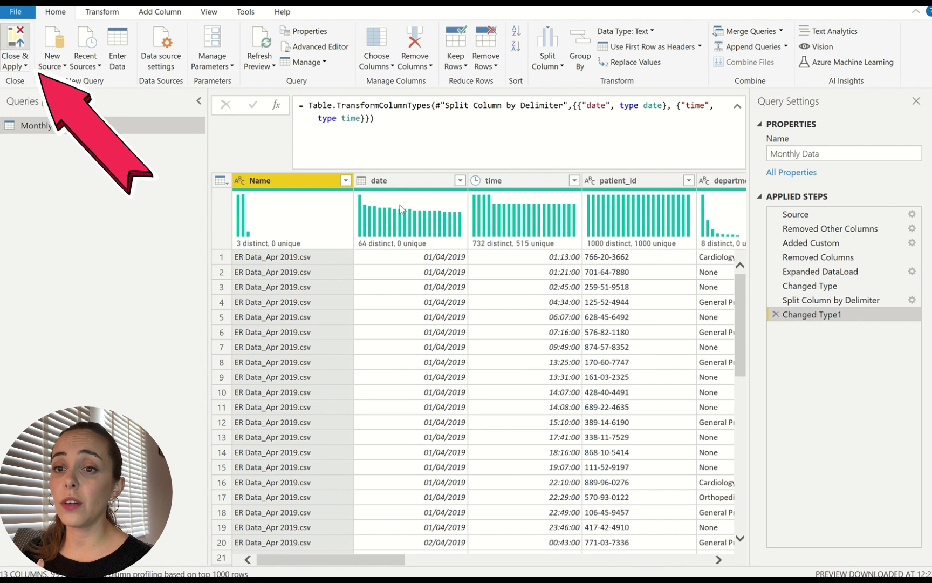
{"action": "key", "text": "alt+Tab"}
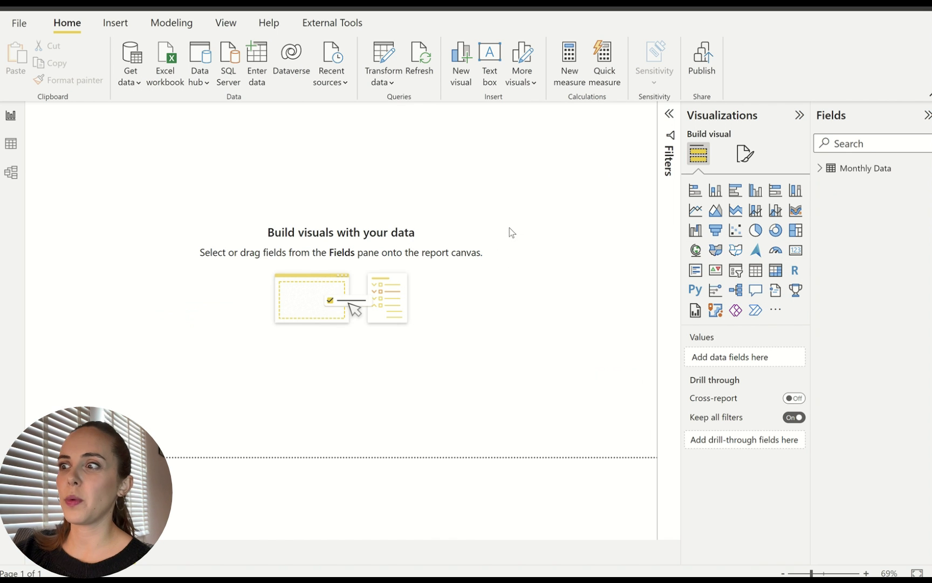
Add a table visual of Monthly Data's Name field to the report canvas and enlarge it to fit all file names
{"action": "left_click", "coordinate": [820, 168]}
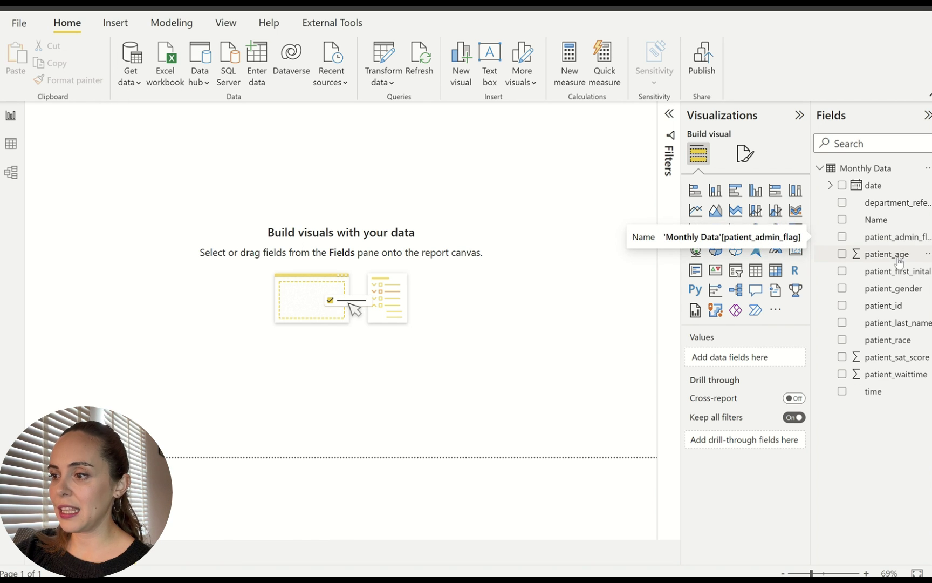
{"action": "left_click_drag", "start_coordinate": [888, 220], "coordinate": [215, 241]}
{"action": "left_click_drag", "start_coordinate": [195, 247], "coordinate": [197, 248]}
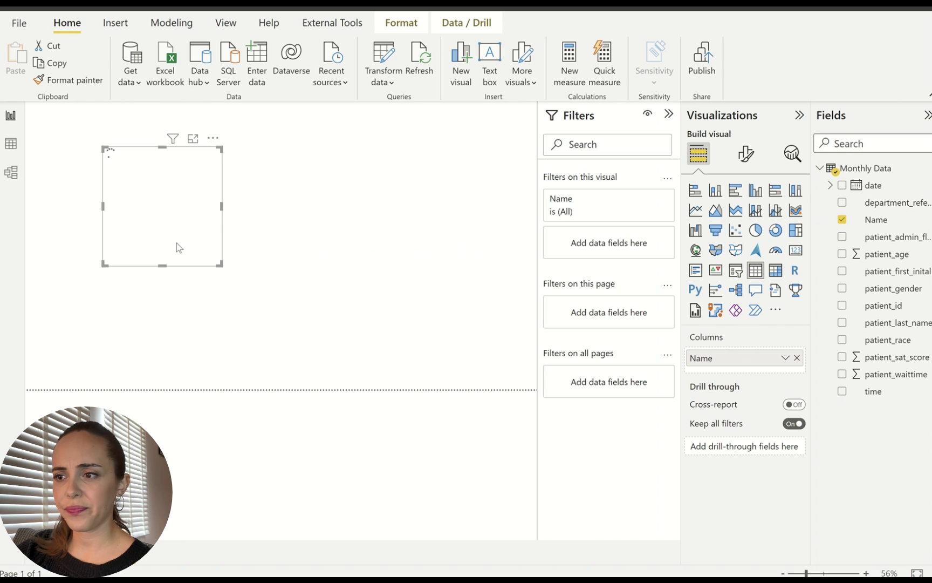
{"action": "left_click", "coordinate": [669, 114]}
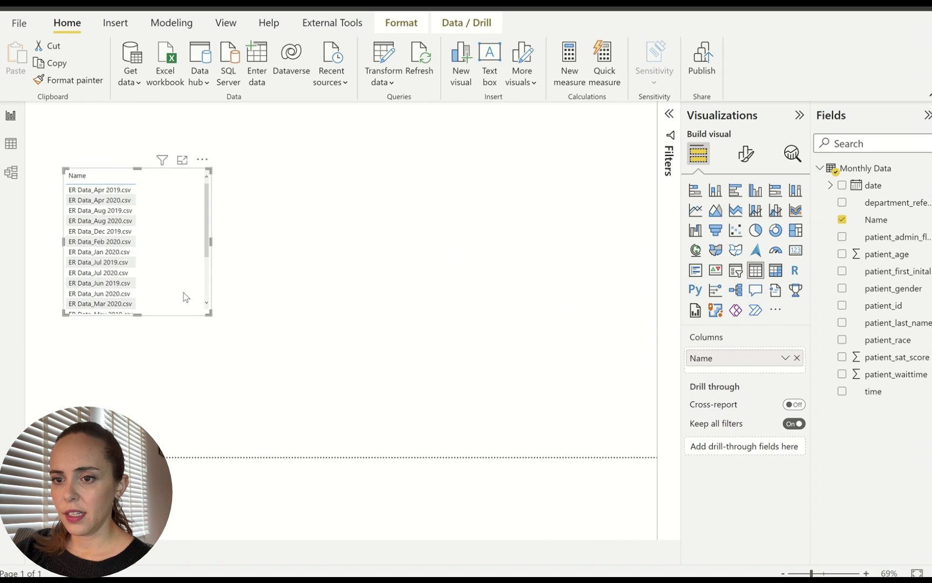
{"action": "left_click_drag", "start_coordinate": [209, 313], "coordinate": [271, 435]}
{"action": "left_click", "coordinate": [746, 153]}
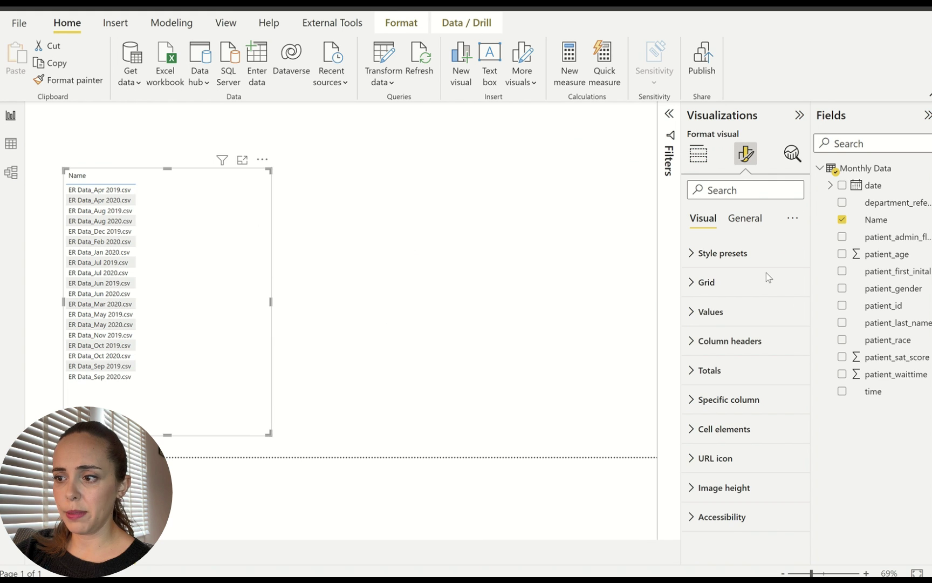
{"action": "key", "text": "Escape"}
Add a card visual of the Name field summarized as Count (Distinct) and shorten the card
{"action": "left_click_drag", "start_coordinate": [881, 220], "coordinate": [429, 257]}
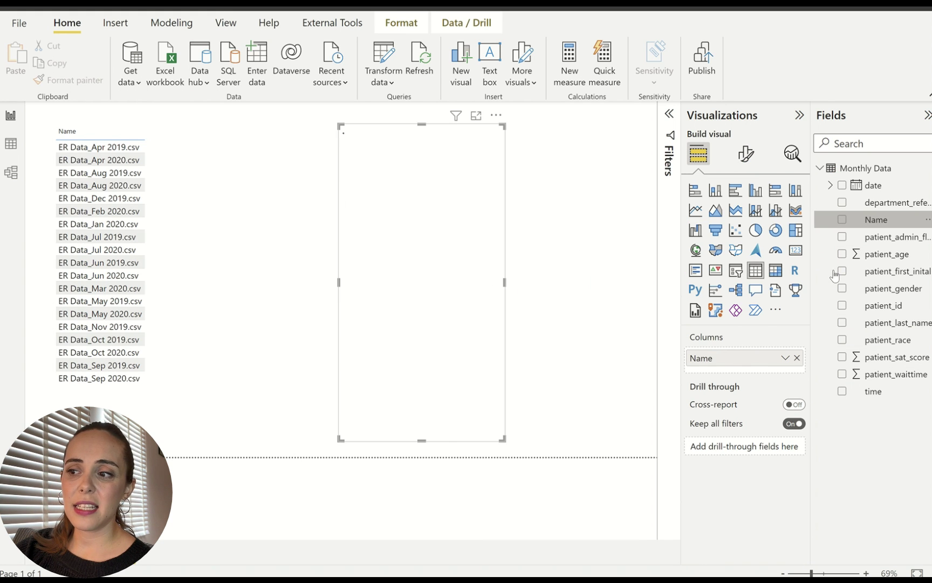
{"action": "left_click", "coordinate": [794, 253]}
{"action": "left_click", "coordinate": [785, 358]}
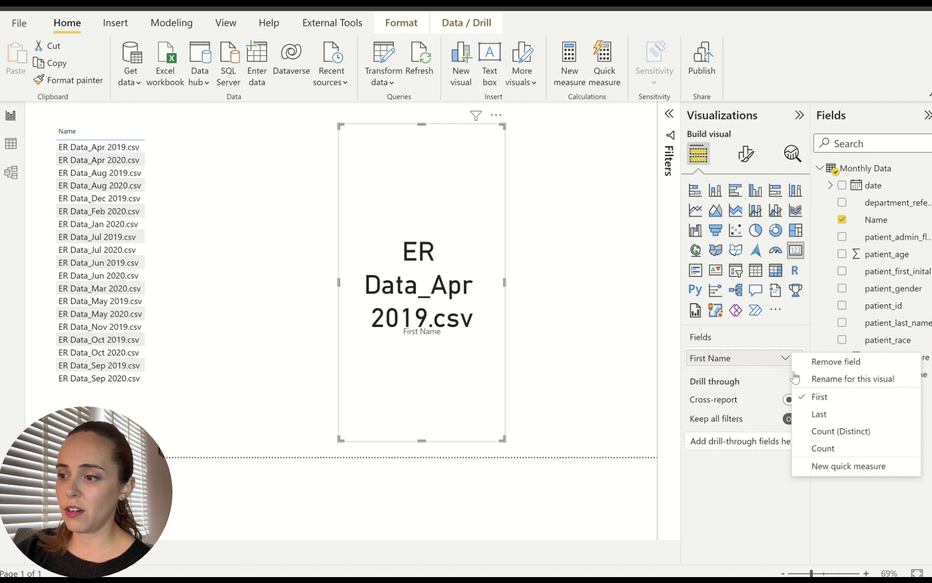
{"action": "left_click", "coordinate": [840, 448]}
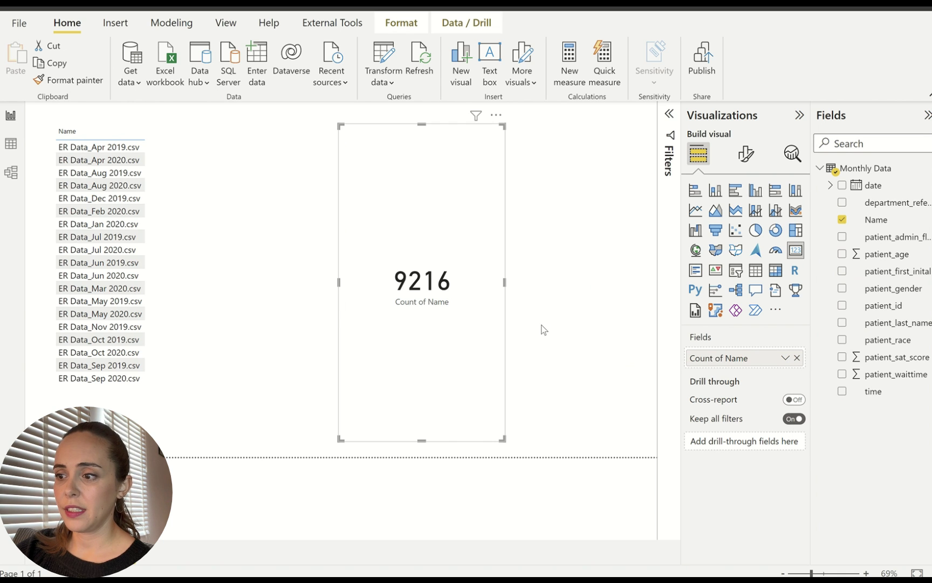
{"action": "left_click", "coordinate": [786, 358]}
{"action": "left_click", "coordinate": [859, 432]}
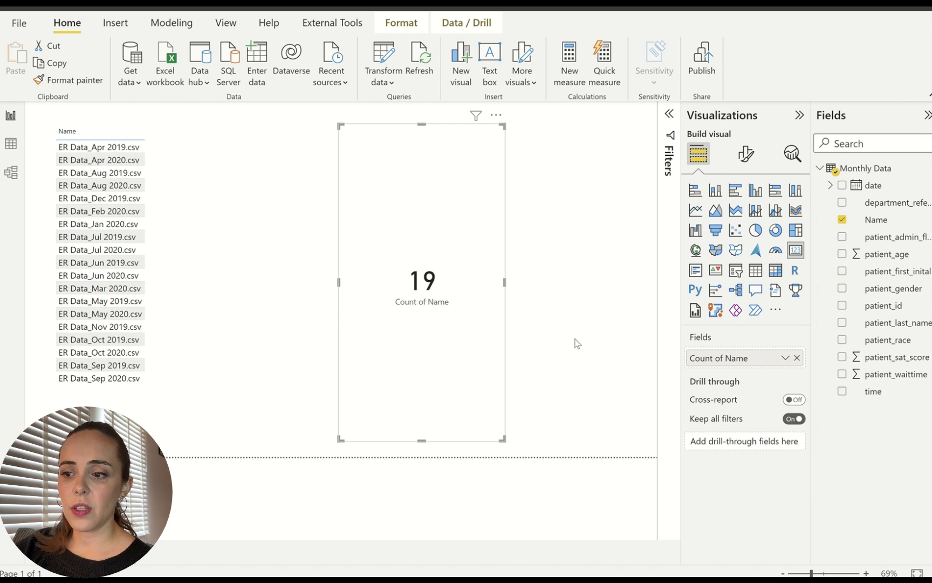
{"action": "left_click_drag", "start_coordinate": [503, 439], "coordinate": [490, 249]}
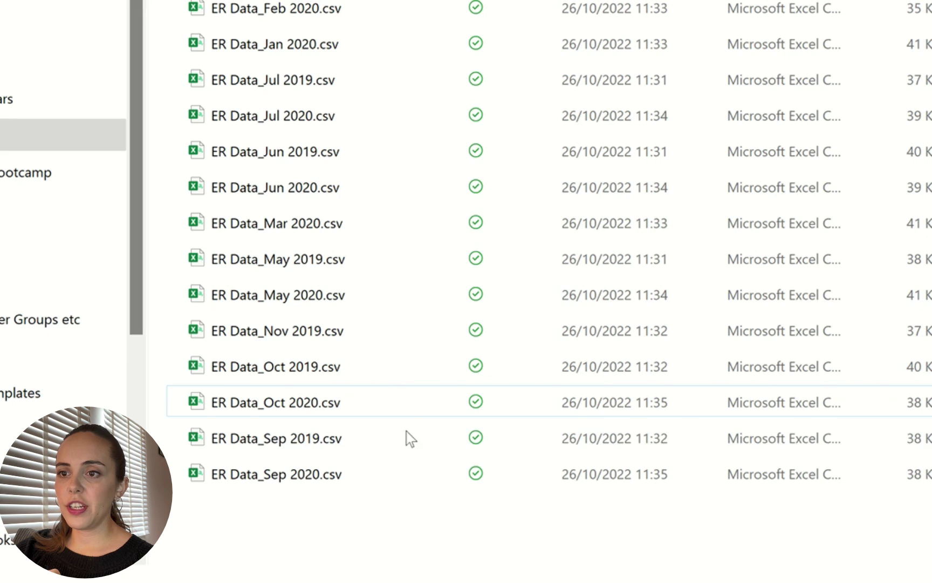
Duplicate ER Data_Oct 2020.csv in its source folder in File Explorer, and refresh the data in the Power BI report
{"action": "left_click", "coordinate": [363, 408]}
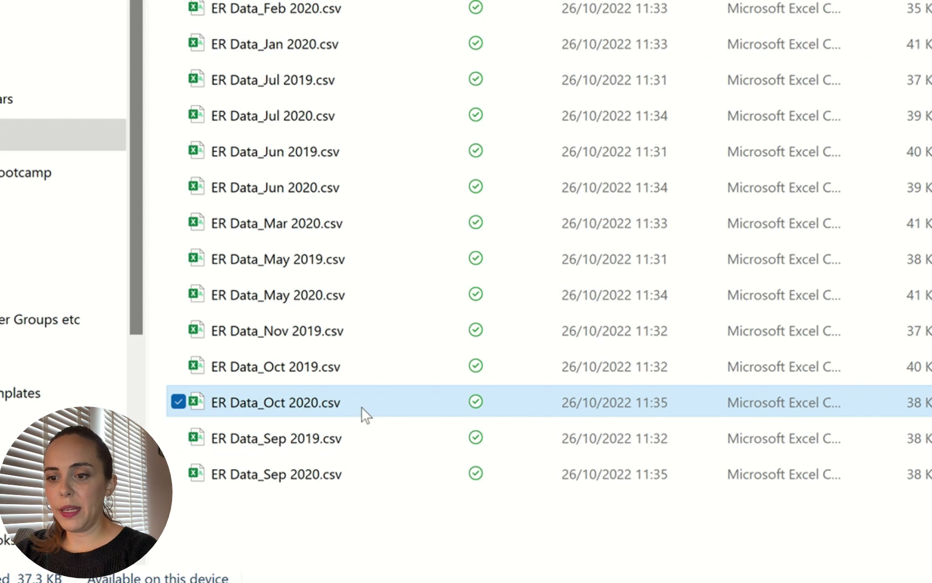
{"action": "key", "text": "ctrl+c"}
{"action": "key", "text": "ctrl+v"}
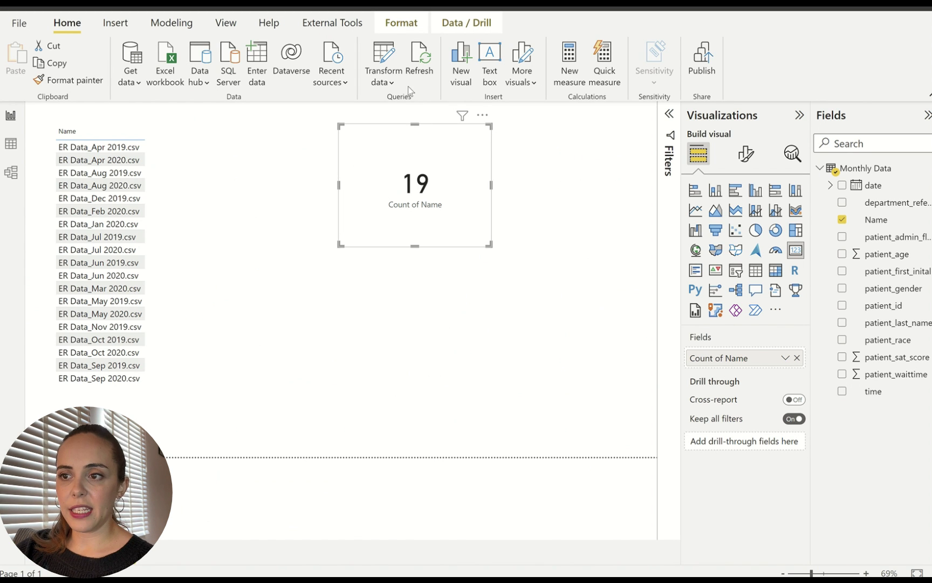
{"action": "left_click", "coordinate": [418, 67]}
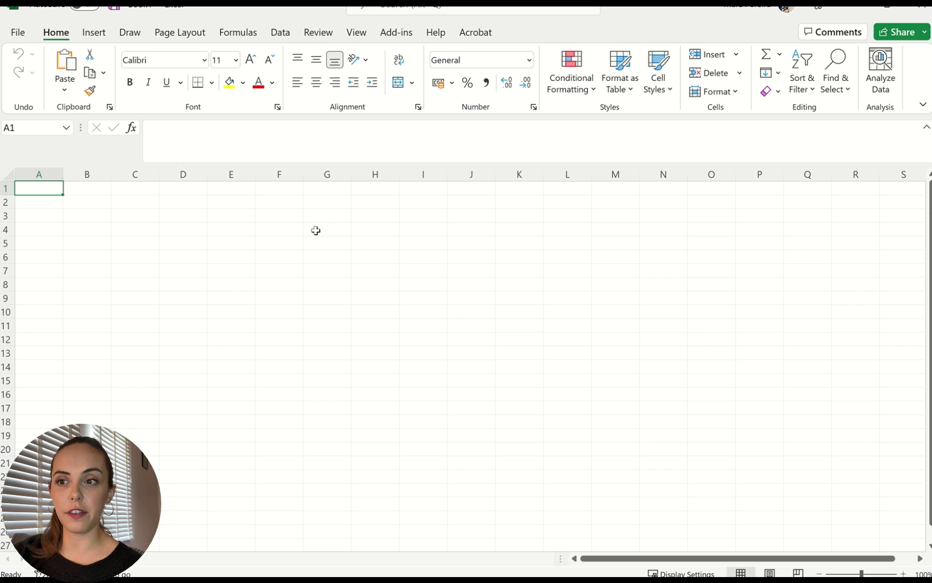
Switch to Excel, connect to the Monthly Data folder as a folder source and open its file list for transformation
{"action": "left_click", "coordinate": [285, 37]}
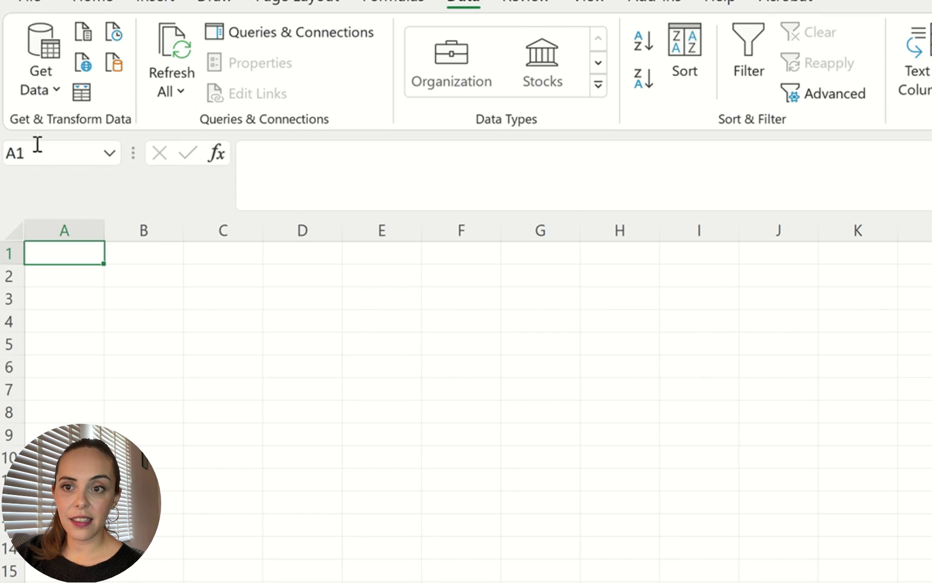
{"action": "left_click", "coordinate": [38, 76]}
{"action": "mouse_move", "coordinate": [216, 144]}
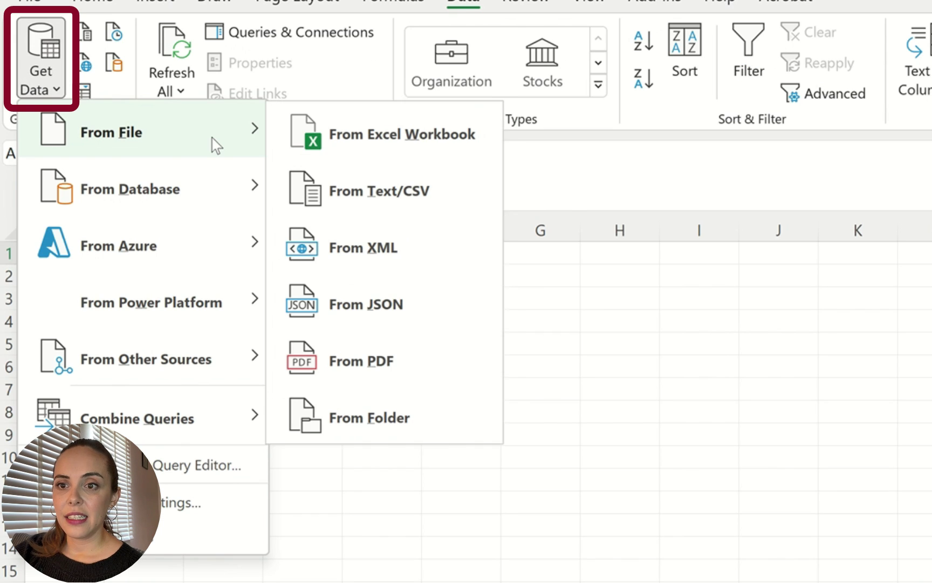
{"action": "left_click", "coordinate": [403, 422]}
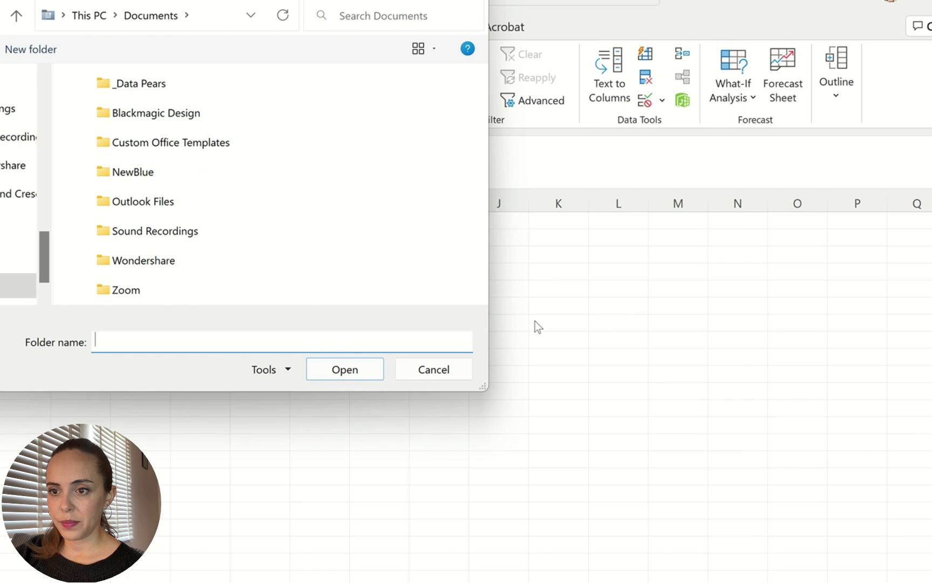
{"action": "left_click", "coordinate": [206, 23]}
{"action": "key", "text": "BackSpace"}
{"action": "key", "text": "ctrl+v"}
{"action": "key", "text": "Return"}
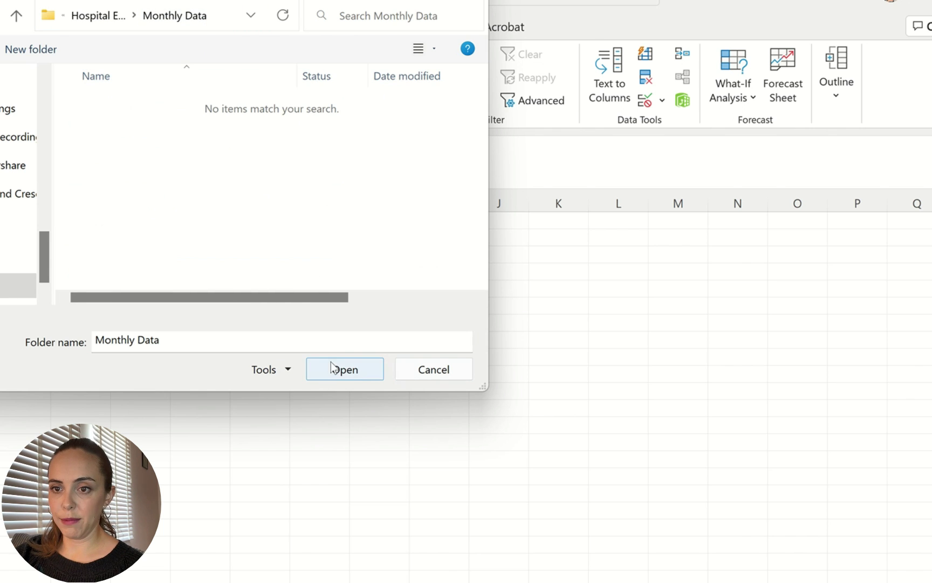
{"action": "left_click", "coordinate": [355, 372]}
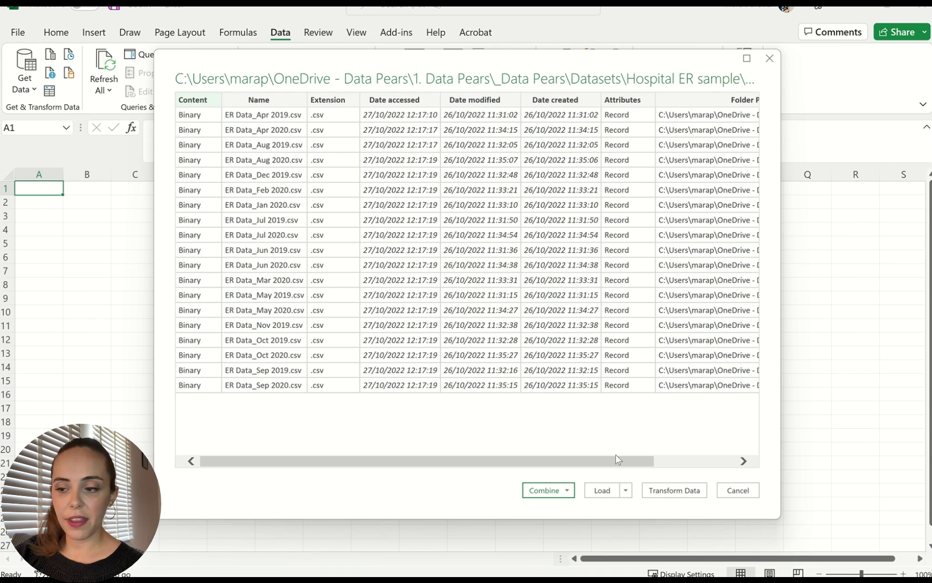
{"action": "left_click", "coordinate": [669, 491]}
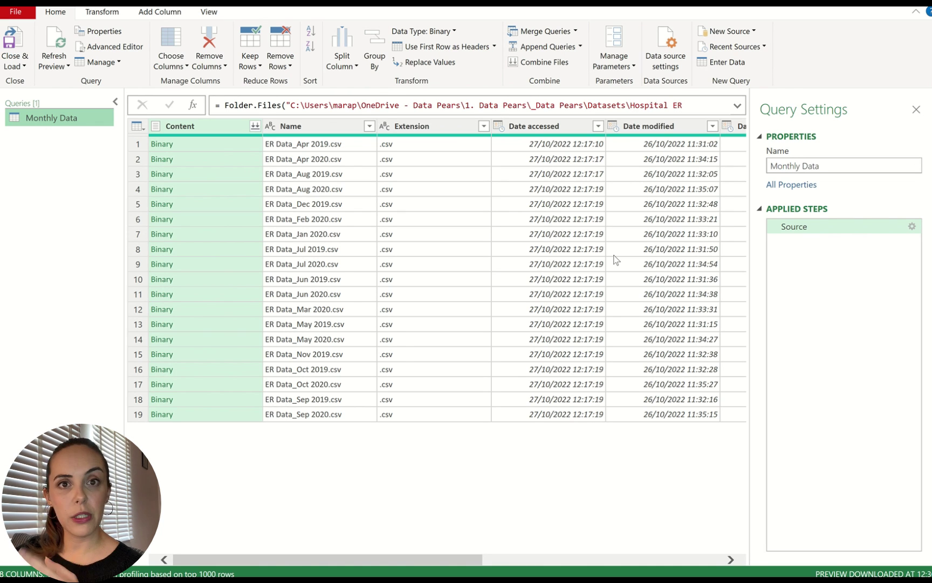
Keep only the Content and Name columns of the Monthly Data query and remove all others
{"action": "left_click", "coordinate": [338, 130]}
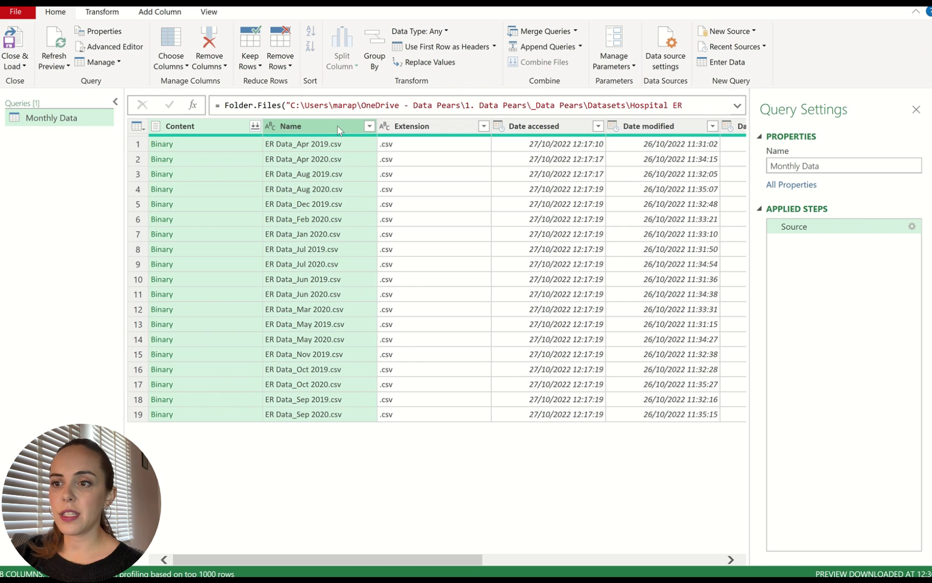
{"action": "right_click", "coordinate": [339, 130]}
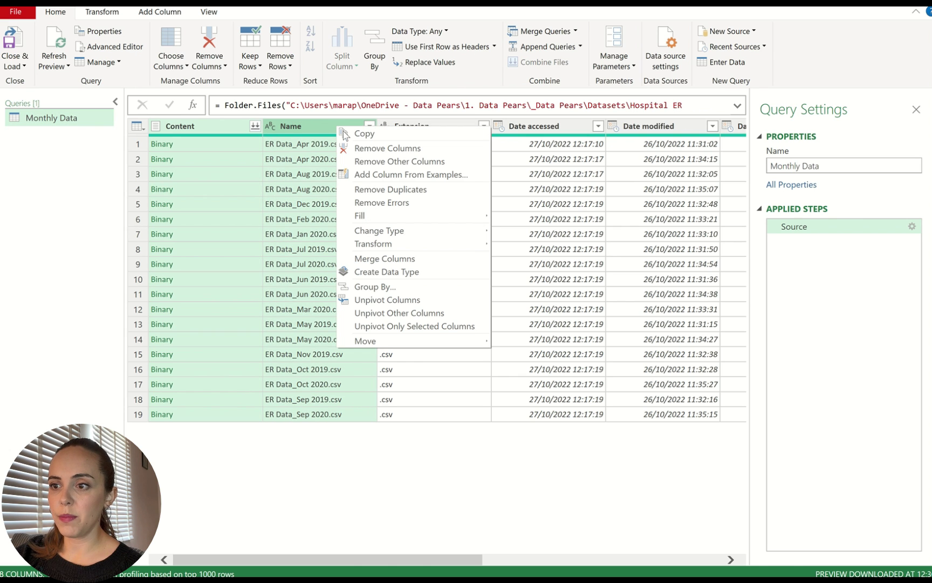
{"action": "left_click", "coordinate": [414, 163]}
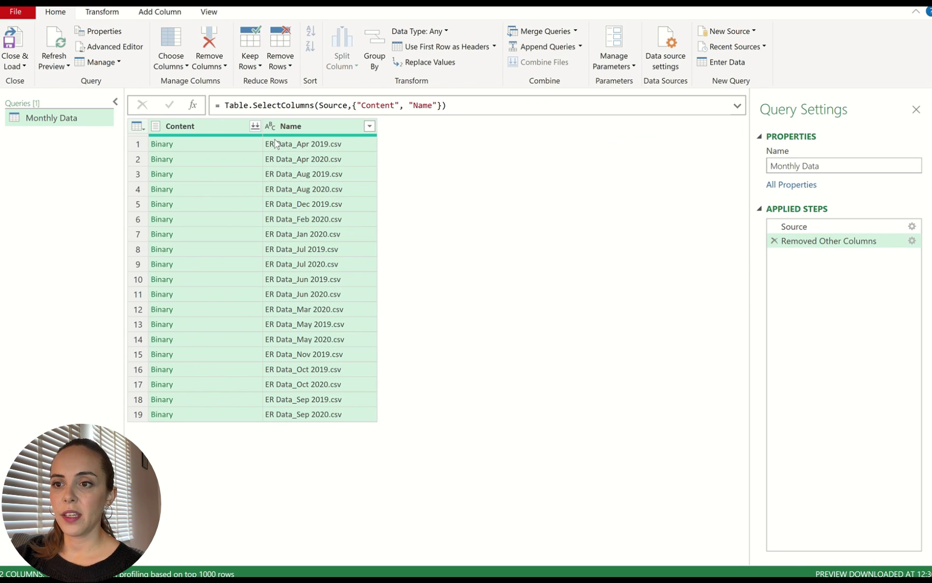
Start a custom column in the Monthly Data query and name it DataLoad
{"action": "left_click", "coordinate": [215, 130]}
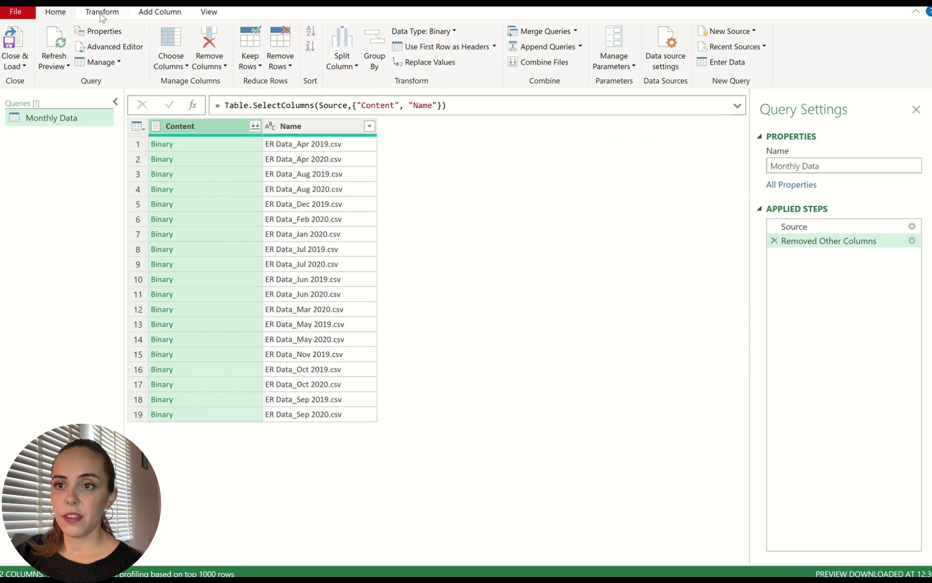
{"action": "left_click", "coordinate": [159, 13]}
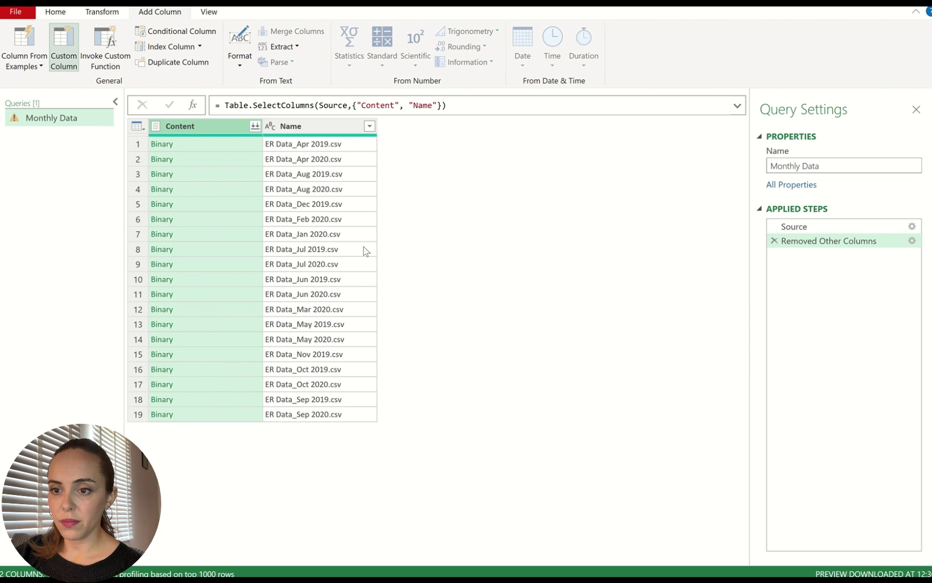
{"action": "left_click_drag", "start_coordinate": [317, 217], "coordinate": [158, 204]}
{"action": "type", "text": "DataLoad"}
Create the DataLoad column with the formula Table.PromoteHeaders( Csv.Document([Content])) and preview the table for ER Data_Jan 2020.csv
{"action": "left_click", "coordinate": [323, 284]}
{"action": "type", "text": "promote"}
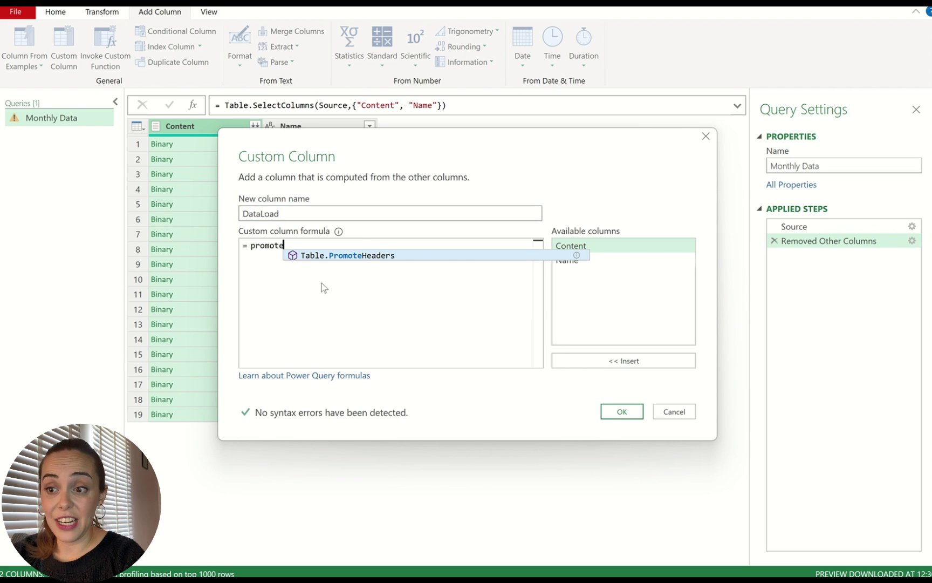
{"action": "left_click", "coordinate": [336, 257]}
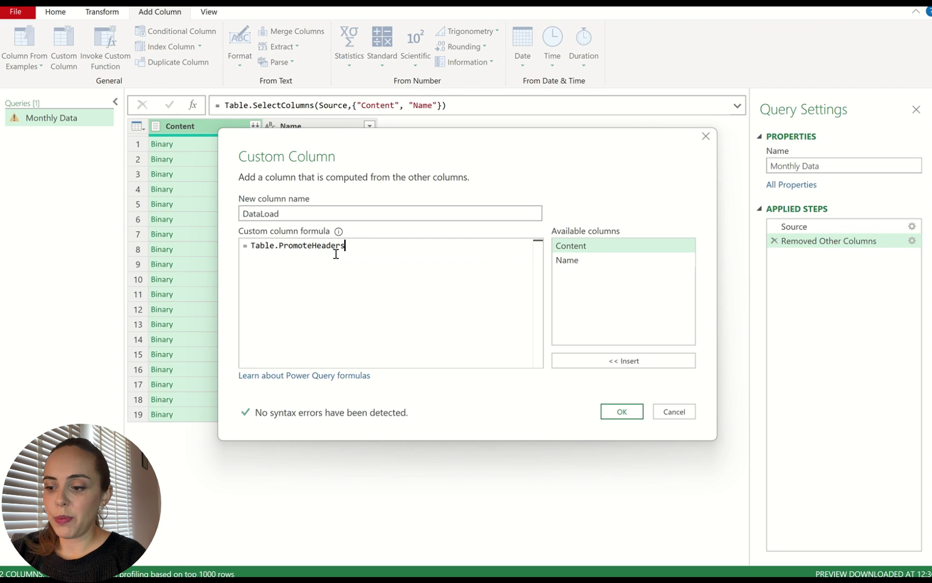
{"action": "type", "text": "( csv"}
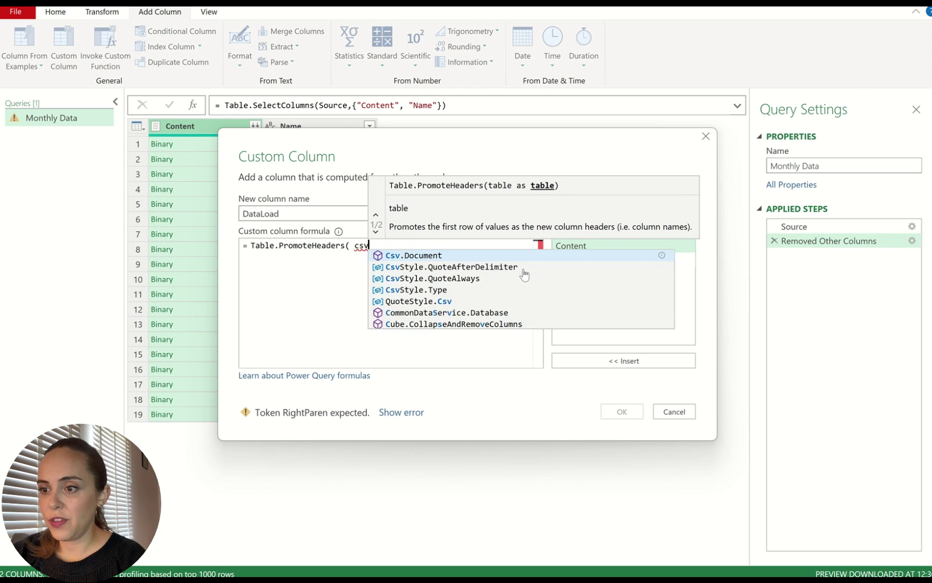
{"action": "left_click", "coordinate": [529, 256]}
{"action": "type", "text": "("}
{"action": "double_click", "coordinate": [618, 246]}
{"action": "type", "text": "))"}
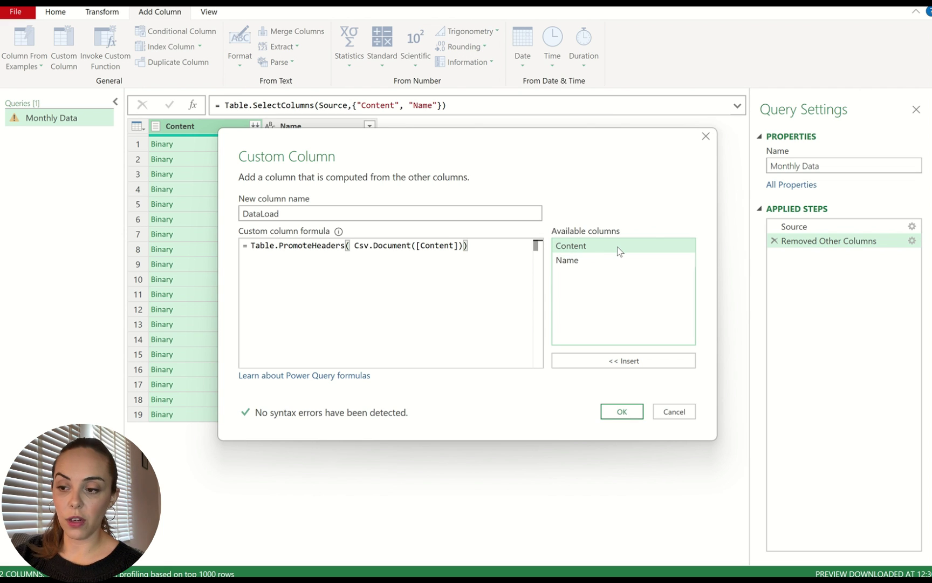
{"action": "left_click", "coordinate": [622, 412]}
{"action": "left_click", "coordinate": [426, 237]}
{"action": "left_click_drag", "start_coordinate": [503, 484], "coordinate": [469, 418]}
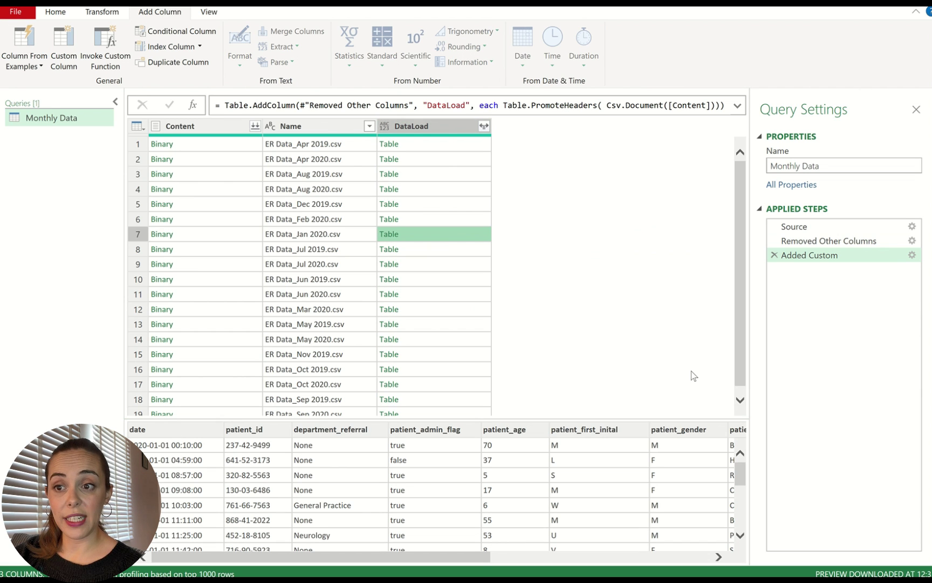
Remove the Content column and expand all columns of DataLoad without the original column name as prefix
{"action": "left_click", "coordinate": [190, 127]}
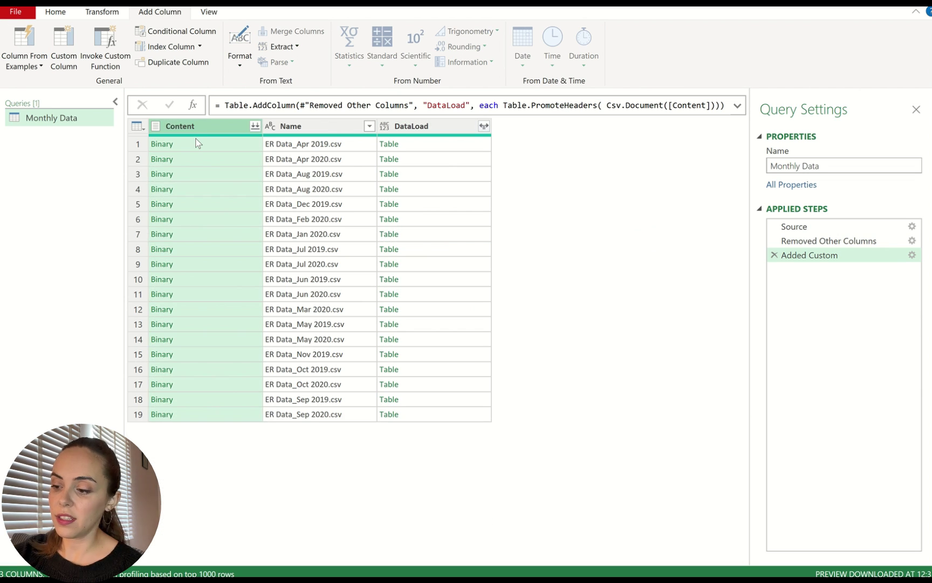
{"action": "key", "text": "Delete"}
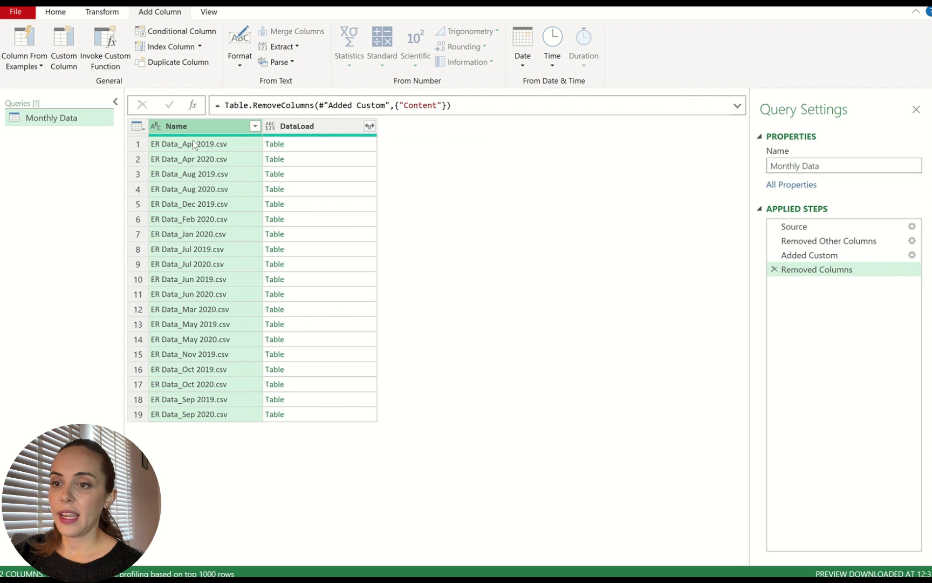
{"action": "left_click", "coordinate": [370, 126]}
{"action": "left_click", "coordinate": [174, 356]}
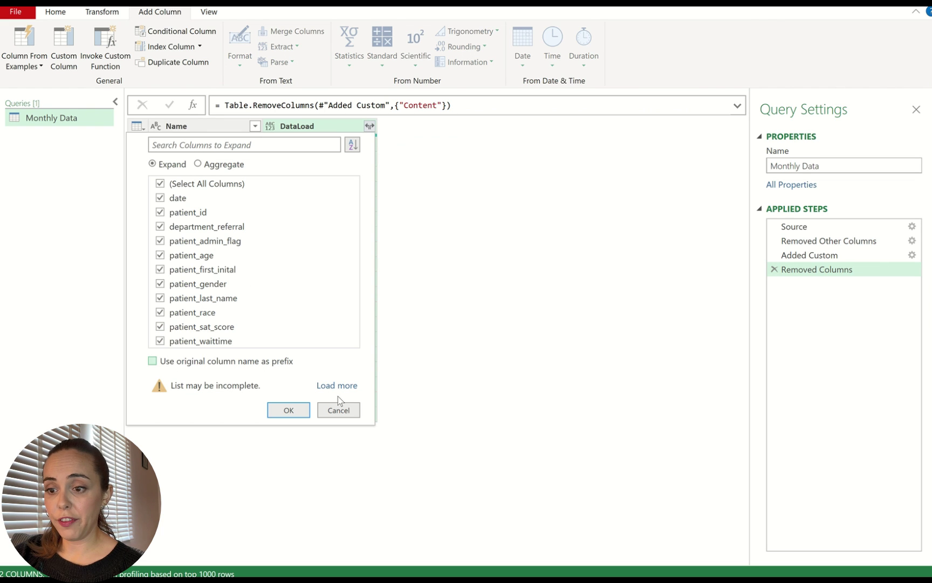
{"action": "left_click", "coordinate": [292, 409]}
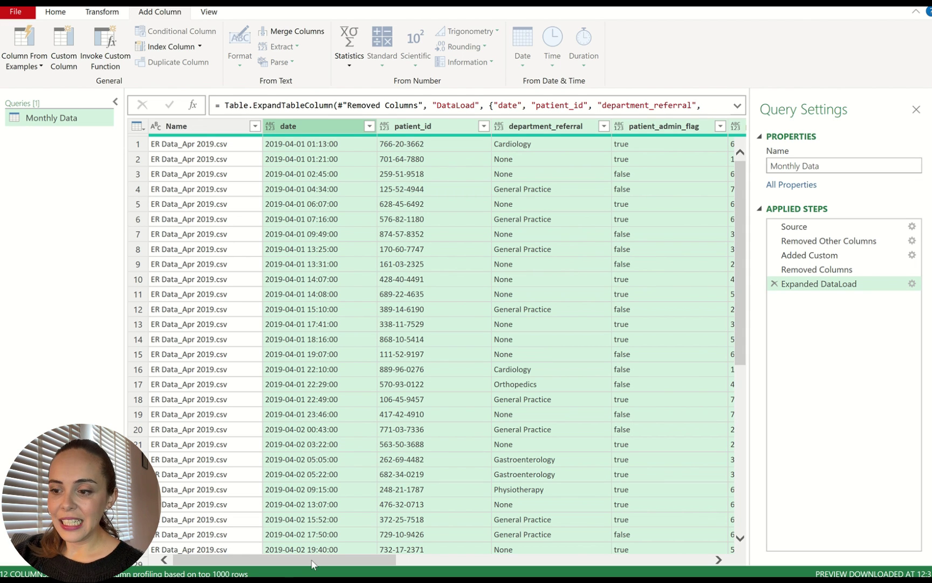
Detect the data types of all columns from Name through patient_waittime and check the converted columns
{"action": "left_click_drag", "start_coordinate": [316, 562], "coordinate": [656, 551]}
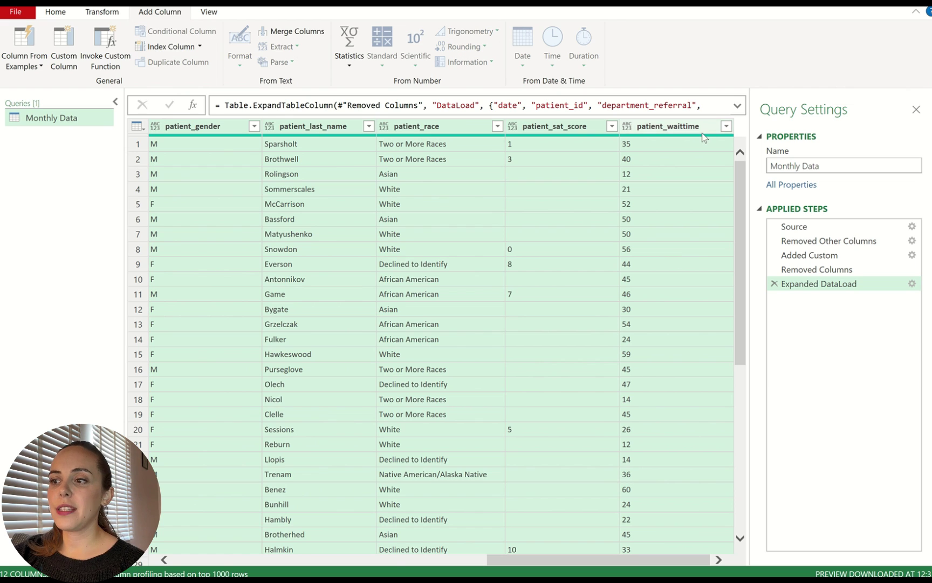
{"action": "left_click", "coordinate": [702, 130]}
{"action": "left_click_drag", "start_coordinate": [666, 564], "coordinate": [350, 561]}
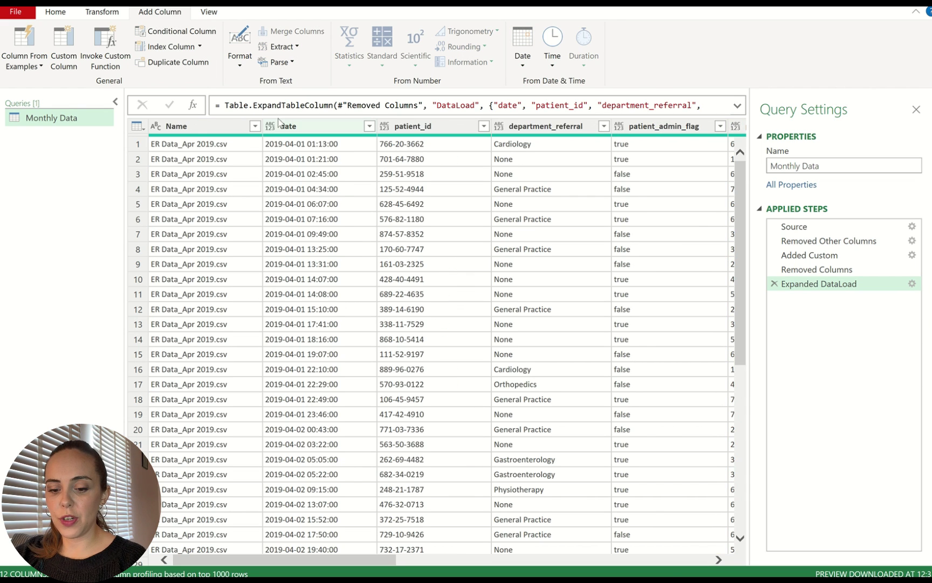
{"action": "left_click", "coordinate": [195, 130]}
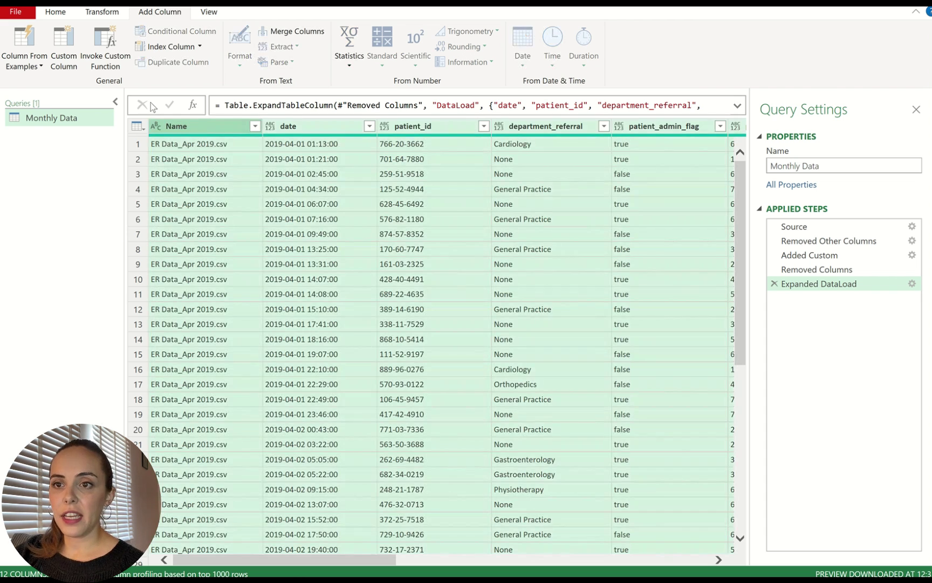
{"action": "left_click", "coordinate": [104, 13]}
{"action": "left_click", "coordinate": [202, 49]}
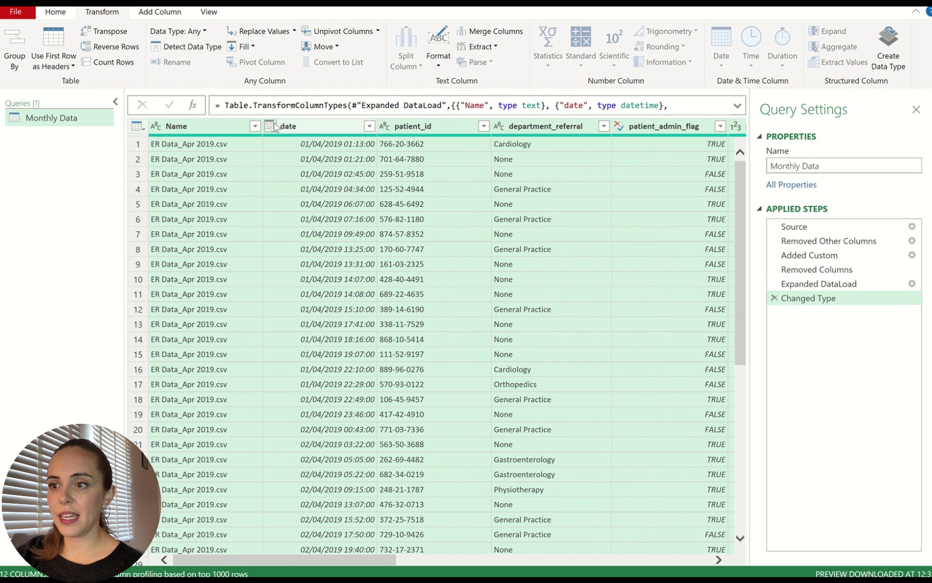
{"action": "left_click_drag", "start_coordinate": [280, 559], "coordinate": [698, 572]}
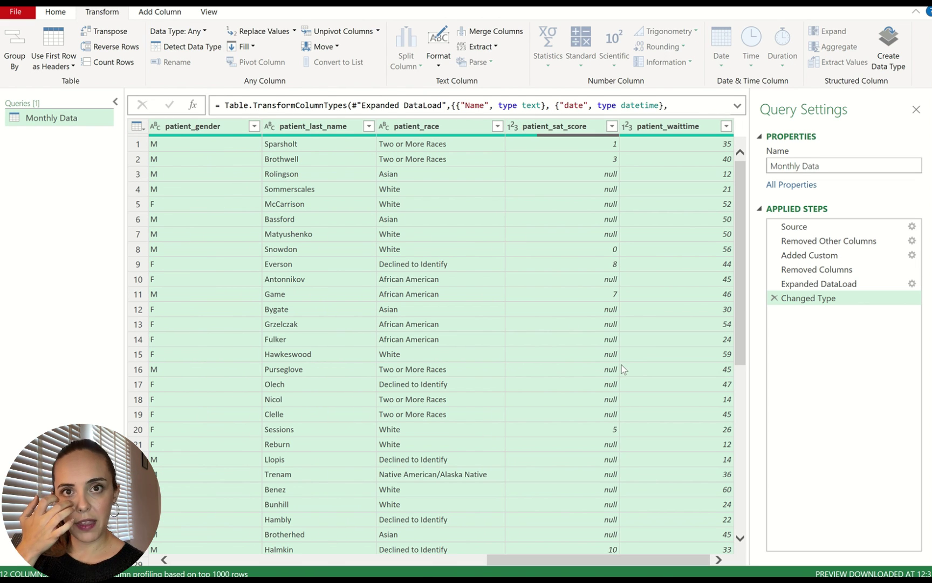
{"action": "left_click", "coordinate": [590, 384]}
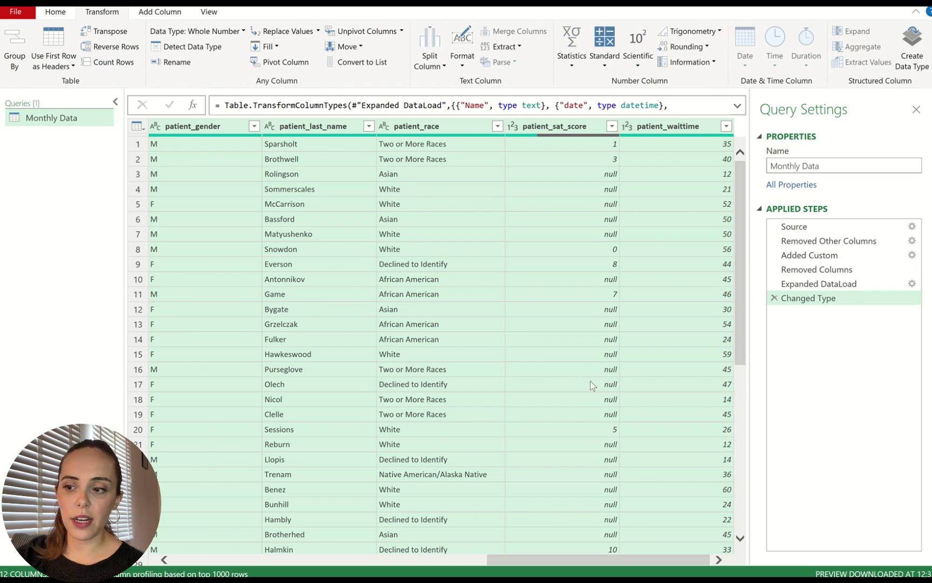
{"action": "left_click", "coordinate": [590, 385]}
Split the date column by delimiter, using Space at the left-most delimiter
{"action": "left_click_drag", "start_coordinate": [544, 418], "coordinate": [185, 484]}
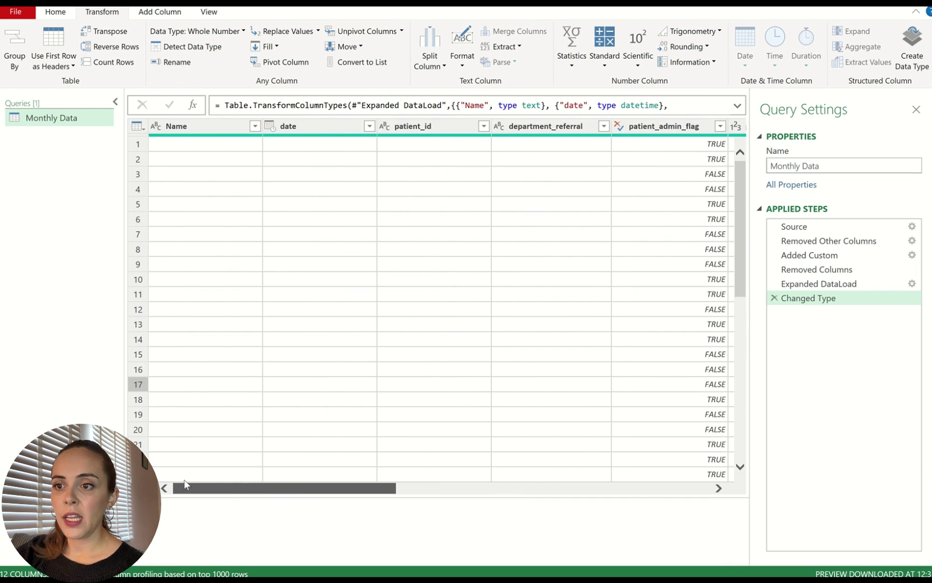
{"action": "left_click", "coordinate": [310, 132]}
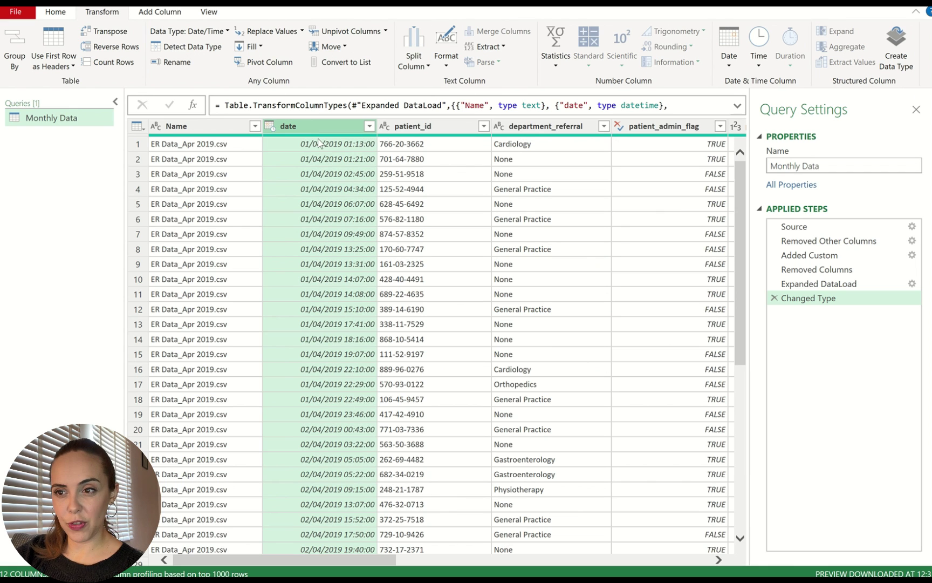
{"action": "left_click", "coordinate": [430, 56]}
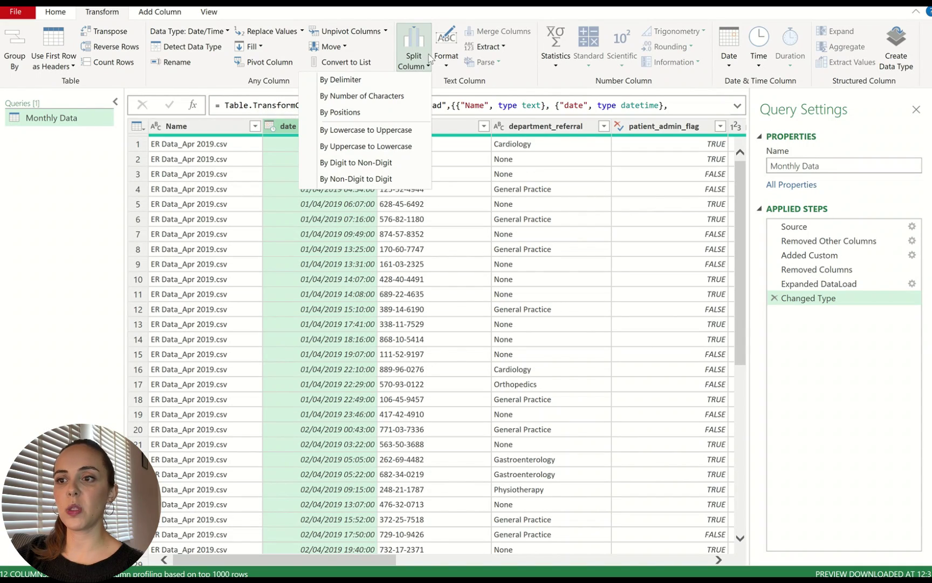
{"action": "left_click", "coordinate": [376, 81]}
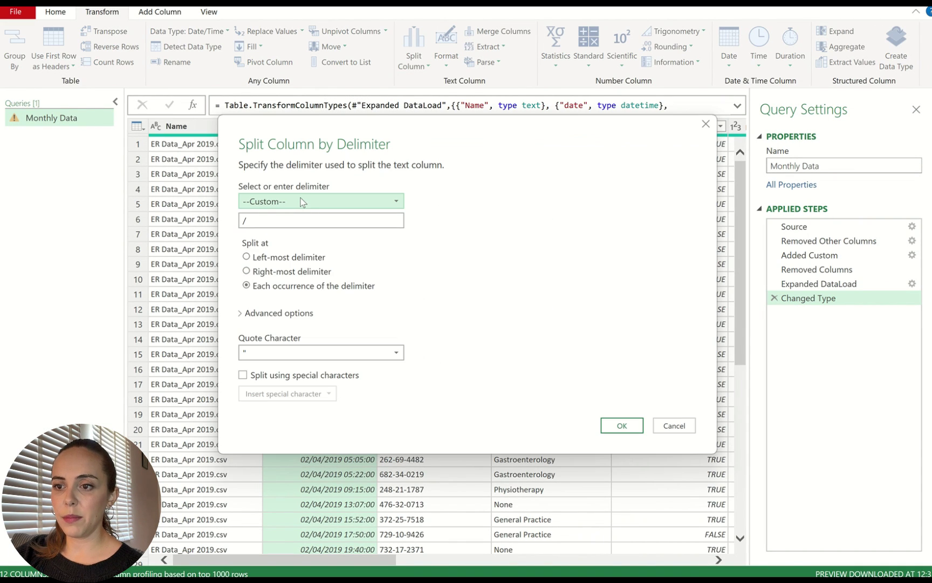
{"action": "left_click", "coordinate": [302, 202]}
{"action": "key", "text": "Escape"}
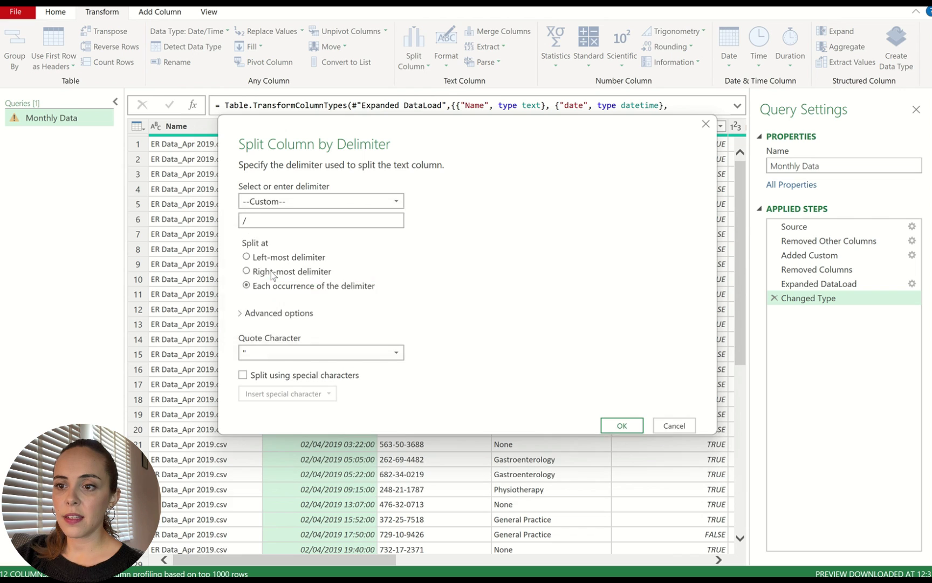
{"action": "key", "text": "Up"}
{"action": "key", "text": "Up"}
{"action": "left_click", "coordinate": [270, 239]}
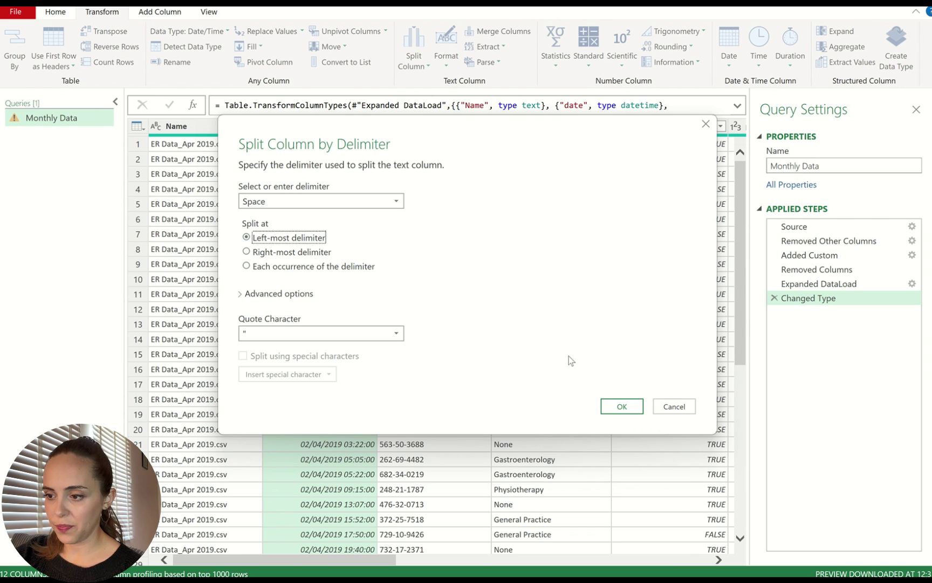
{"action": "left_click", "coordinate": [620, 406]}
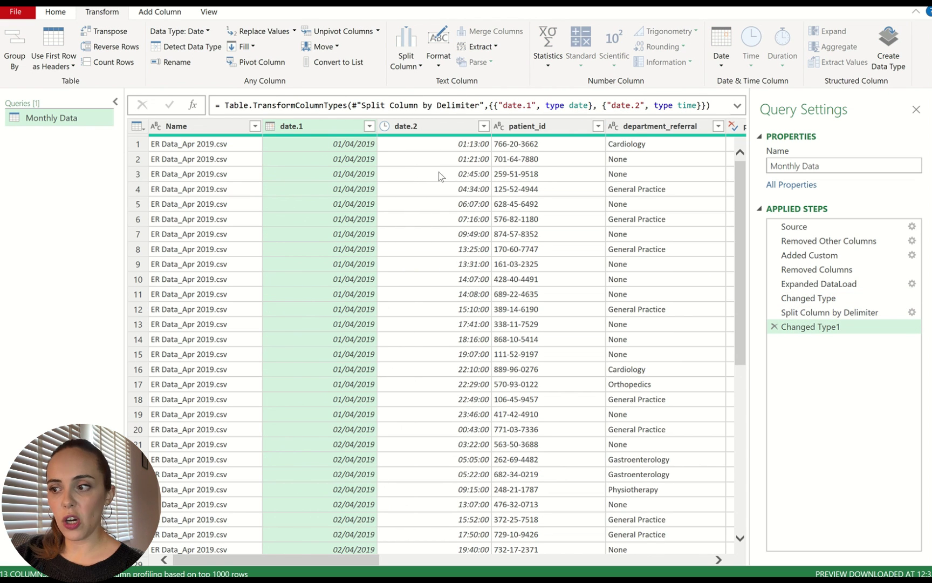
Edit the Split Column by Delimiter step's formula so the two resulting columns are named date and time
{"action": "left_click", "coordinate": [835, 314]}
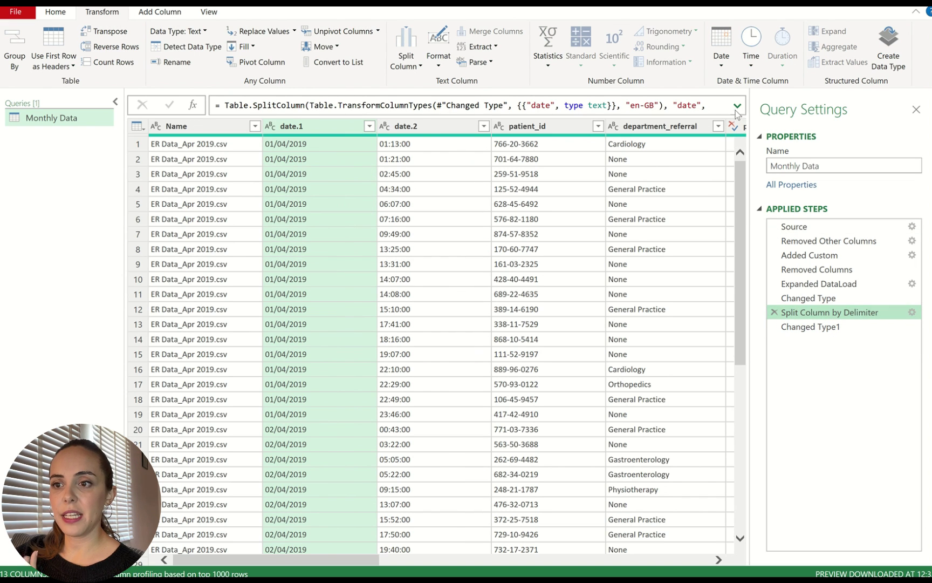
{"action": "left_click", "coordinate": [738, 106]}
{"action": "left_click_drag", "start_coordinate": [551, 118], "coordinate": [578, 118]}
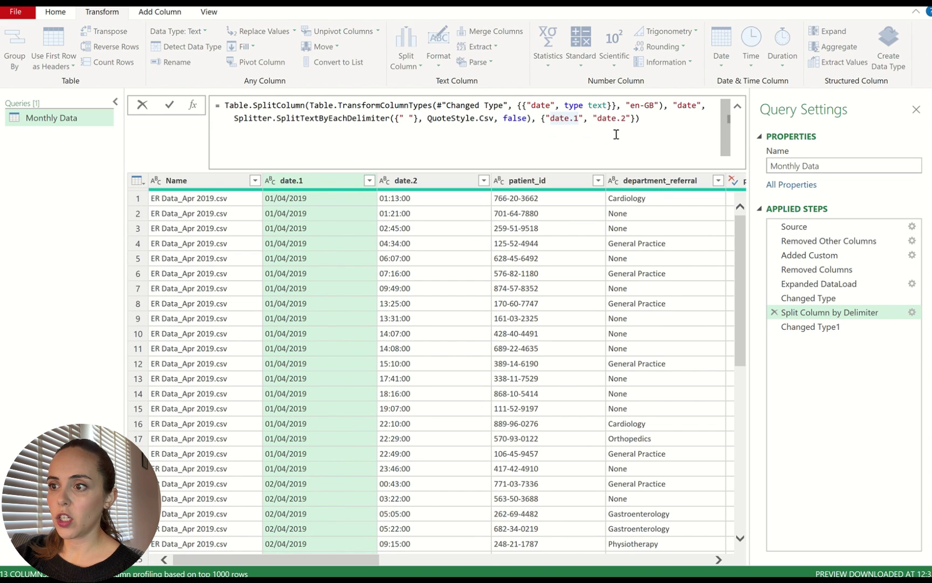
{"action": "type", "text": "date"}
{"action": "left_click", "coordinate": [614, 119]}
{"action": "key", "text": "BackSpace"}
{"action": "key", "text": "BackSpace"}
{"action": "key", "text": "BackSpace"}
{"action": "key", "text": "BackSpace"}
{"action": "key", "text": "BackSpace"}
{"action": "key", "text": "BackSpace"}
{"action": "type", "text": "time"}
{"action": "key", "text": "Return"}
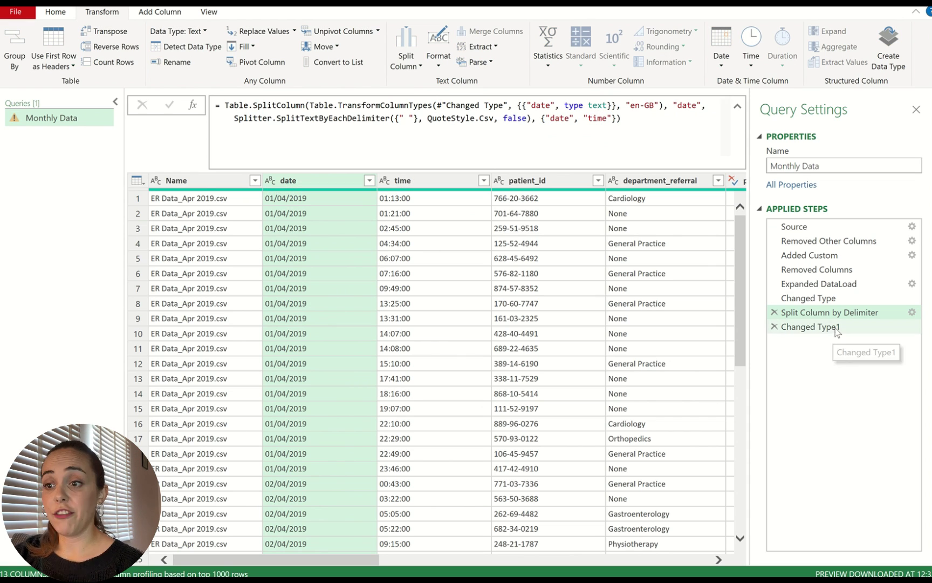
Update the Changed Type1 step's formula to refer to the date and time columns instead of date.1 and date.2
{"action": "left_click", "coordinate": [835, 327]}
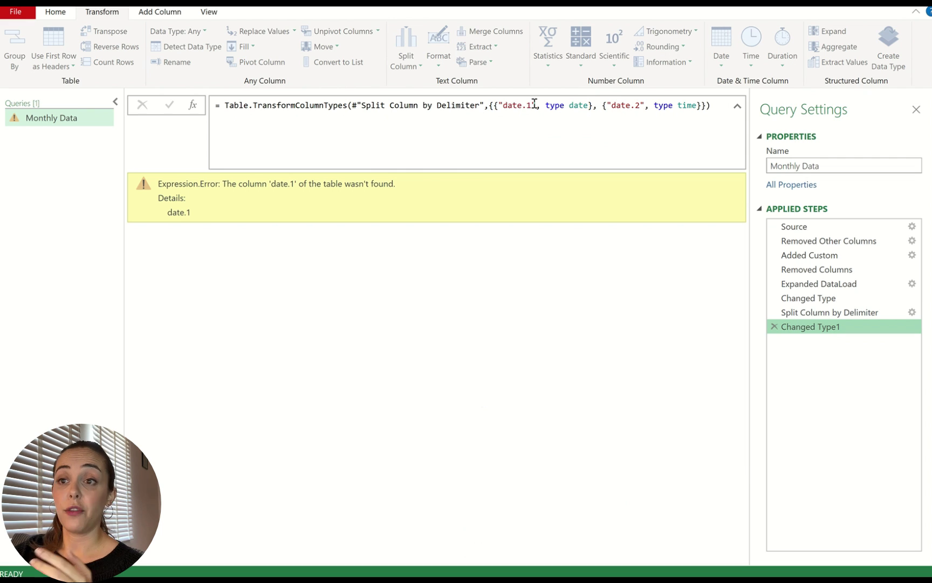
{"action": "double_click", "coordinate": [533, 105]}
{"action": "key", "text": "BackSpace"}
{"action": "key", "text": "BackSpace"}
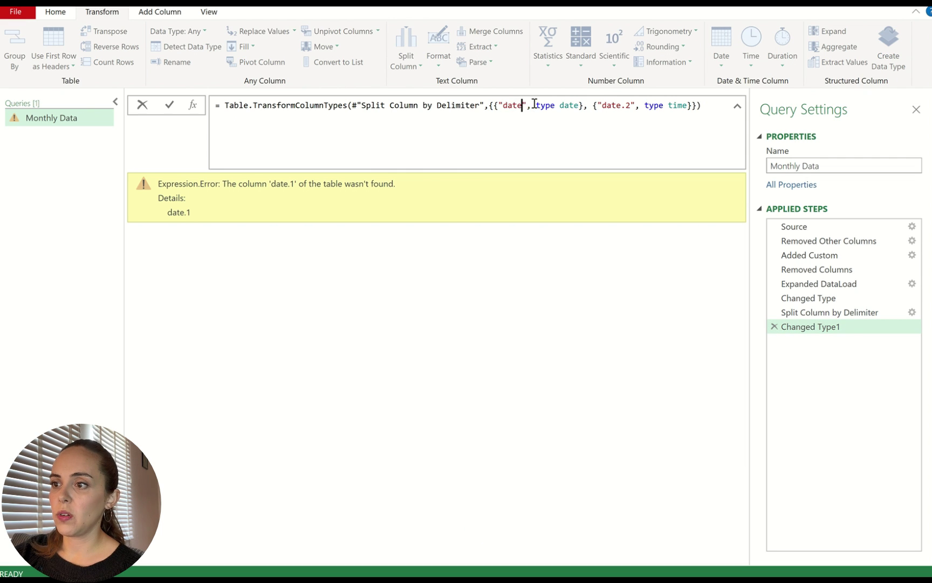
{"action": "left_click", "coordinate": [631, 104]}
{"action": "key", "text": "BackSpace"}
{"action": "key", "text": "BackSpace"}
{"action": "key", "text": "BackSpace"}
{"action": "key", "text": "BackSpace"}
{"action": "key", "text": "BackSpace"}
{"action": "key", "text": "BackSpace"}
{"action": "type", "text": "time"}
{"action": "key", "text": "Return"}
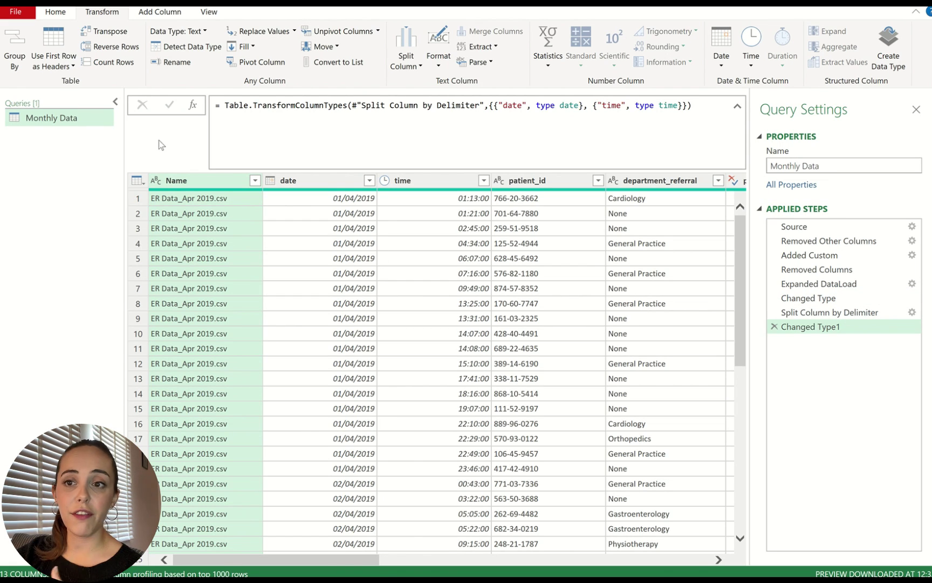
Close and load the Monthly Data query into the Excel workbook, and close the Queries & Connections pane
{"action": "left_click", "coordinate": [56, 13]}
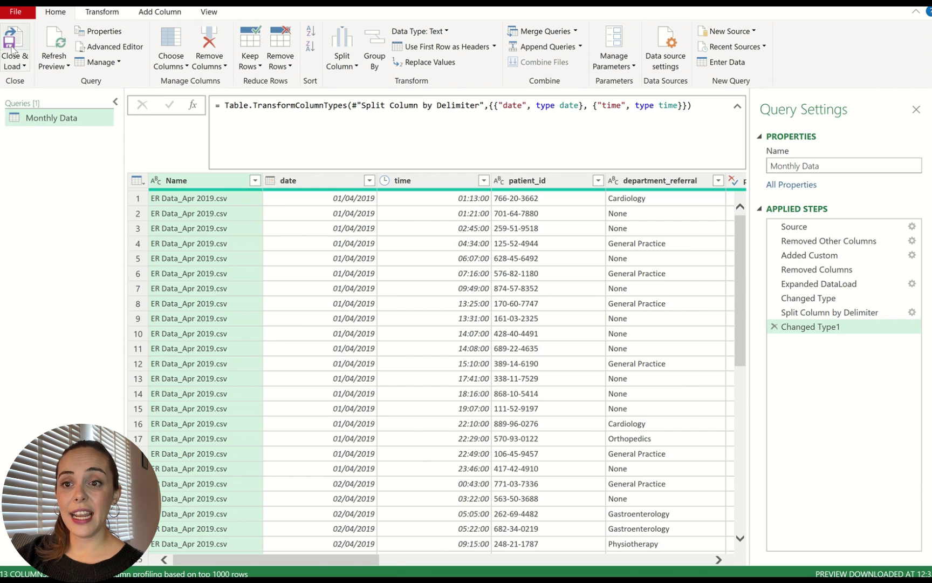
{"action": "left_click", "coordinate": [12, 64]}
{"action": "left_click", "coordinate": [40, 80]}
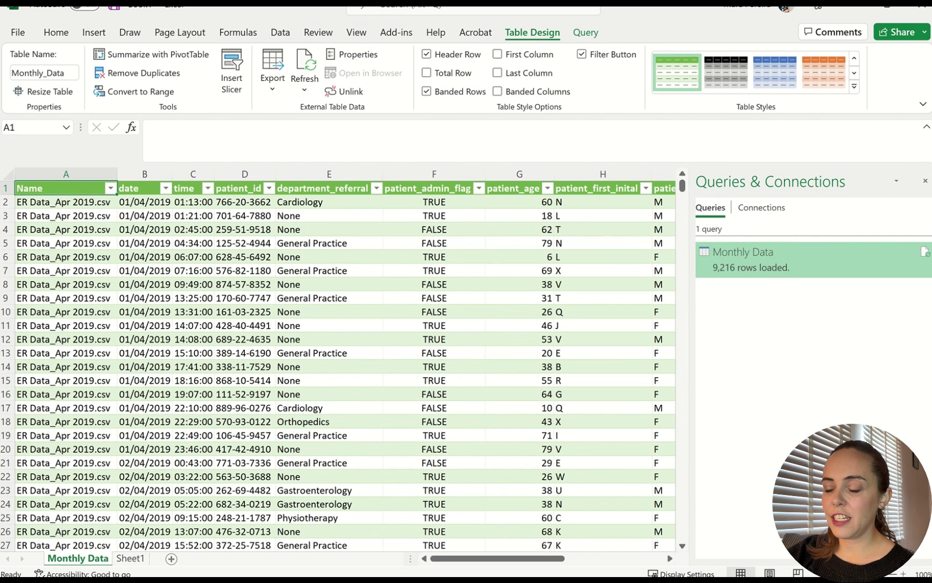
{"action": "left_click", "coordinate": [926, 181]}
{"action": "mouse_move", "coordinate": [701, 559]}
{"action": "left_mouse_down"}
{"action": "mouse_move", "coordinate": [772, 559]}
{"action": "mouse_move", "coordinate": [704, 559]}
{"action": "left_mouse_up"}
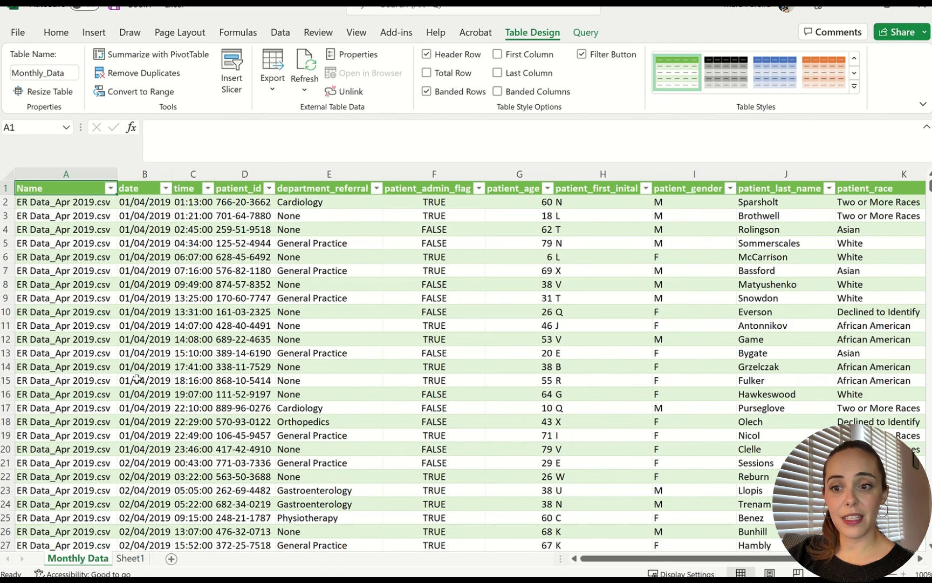
Review the loaded rows and the source files listed in the Name column's filter without applying a filter
{"action": "scroll", "coordinate": [632, 190], "scroll_direction": "down", "scroll_amount": 20}
{"action": "scroll", "coordinate": [111, 178], "scroll_direction": "up", "scroll_amount": 20}
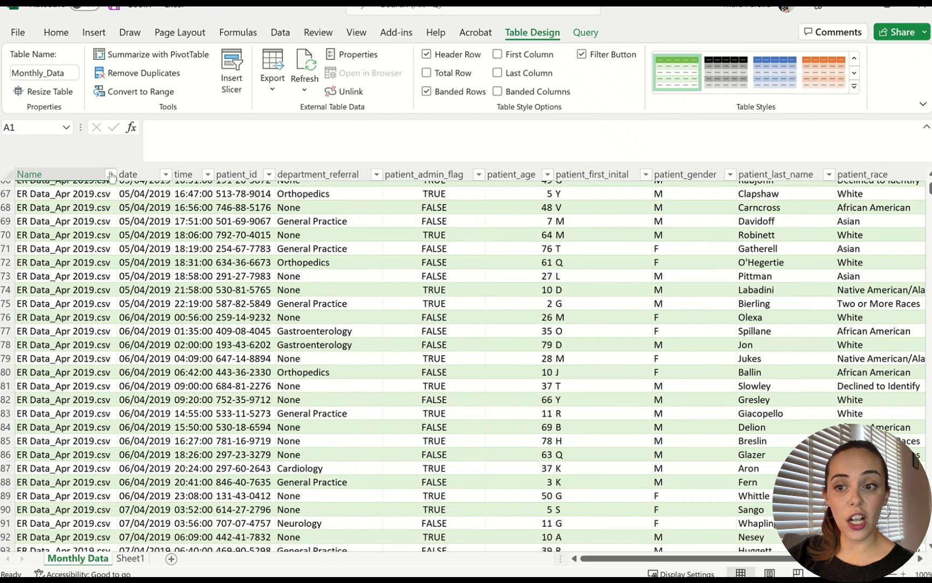
{"action": "left_click", "coordinate": [110, 174]}
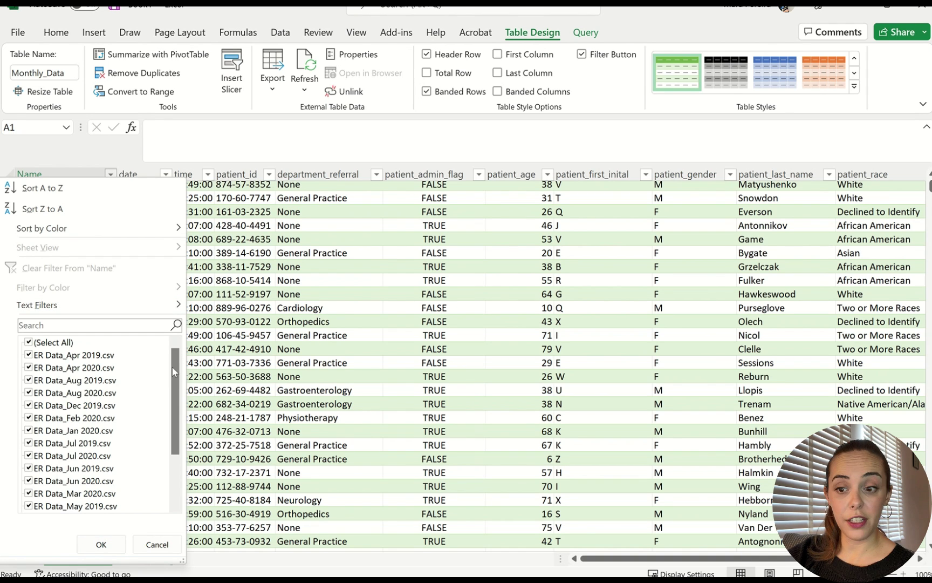
{"action": "scroll", "coordinate": [178, 446], "scroll_direction": "down", "scroll_amount": 2}
{"action": "left_click_drag", "start_coordinate": [178, 459], "coordinate": [177, 305]}
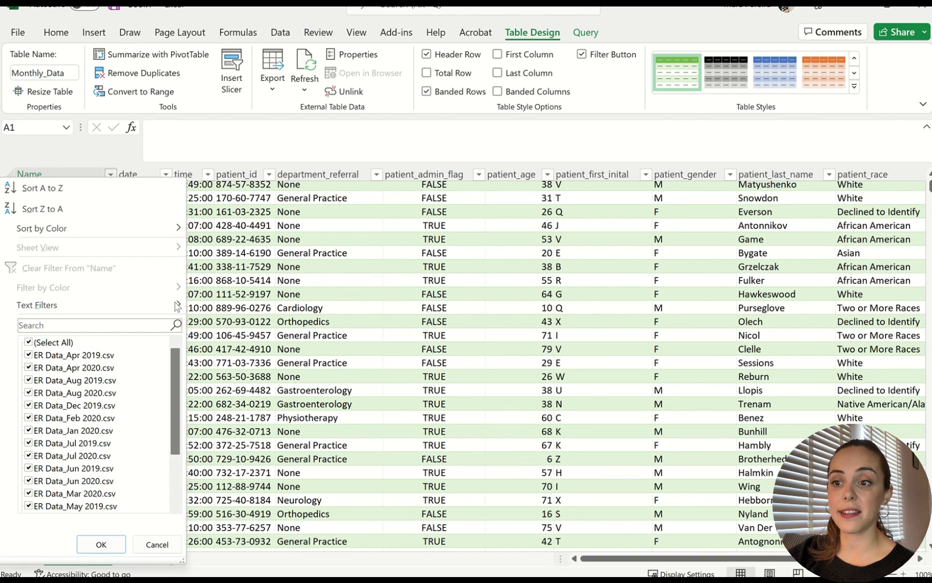
{"action": "key", "text": "Escape"}
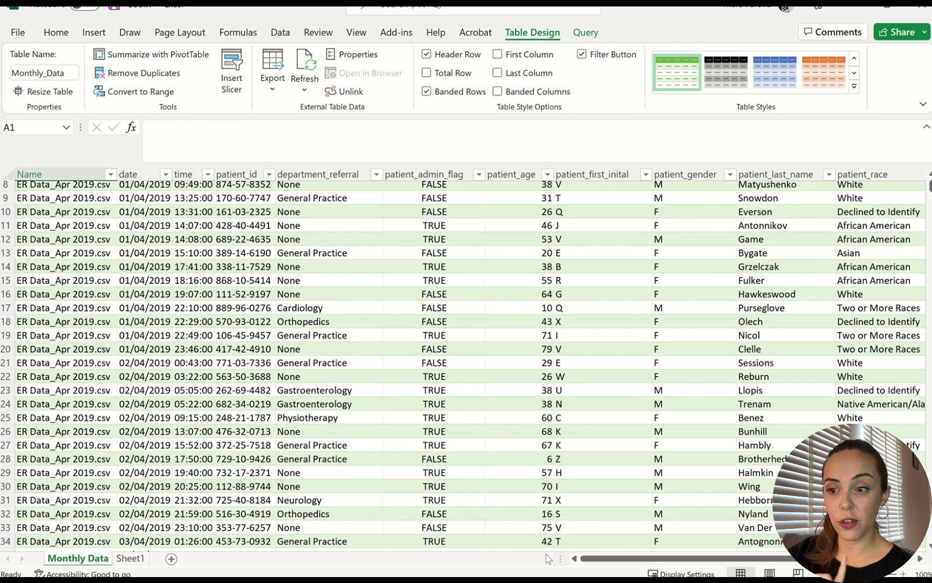
{"action": "scroll", "coordinate": [223, 248], "scroll_direction": "up", "scroll_amount": 3}
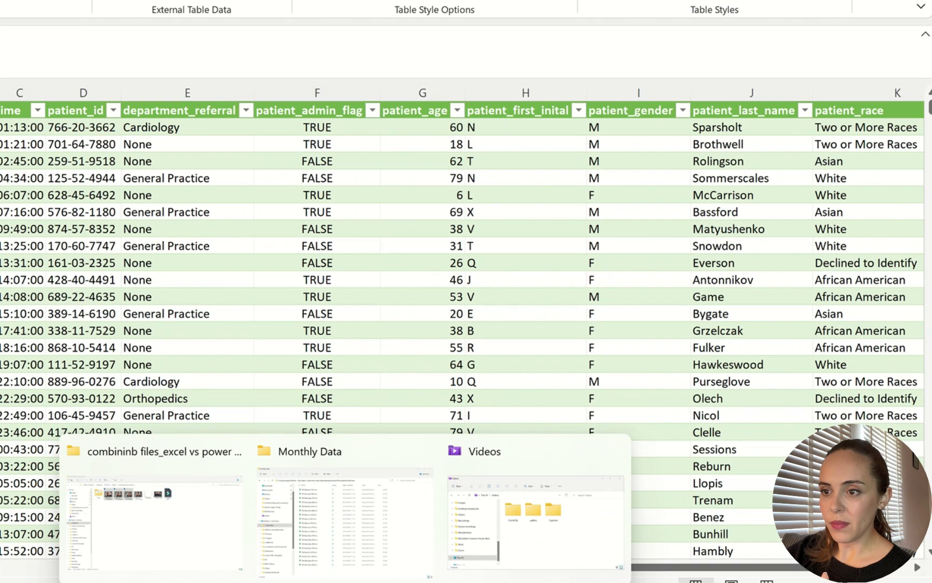
Switch to the Monthly Data folder in File Explorer and duplicate ER Data_Oct 2020.csv within that folder
{"action": "left_click", "coordinate": [452, 515]}
{"action": "left_click", "coordinate": [150, 453]}
{"action": "key", "text": "ctrl+c"}
{"action": "key", "text": "ctrl+v"}
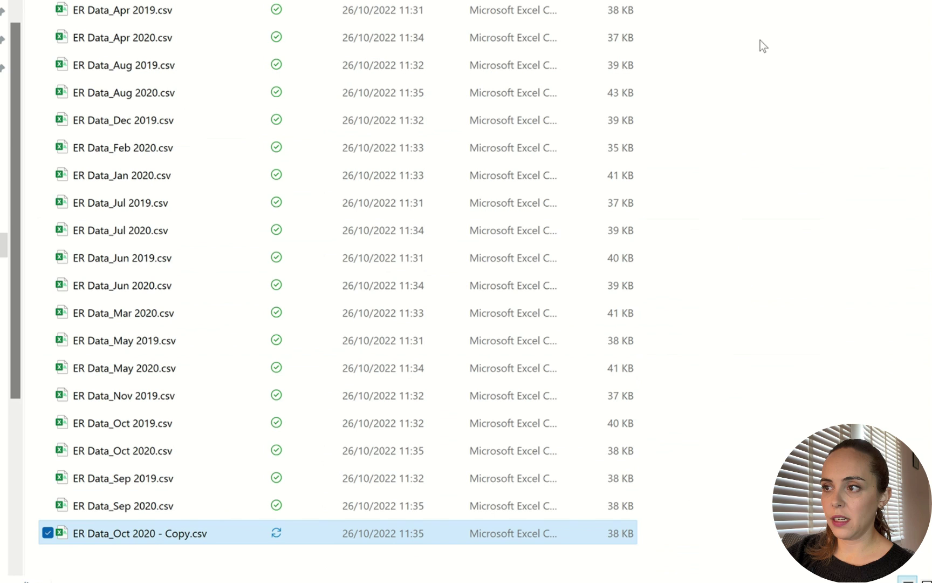
Switch back to the Excel workbook and refresh the Monthly_Data table from its source folder
{"action": "key", "text": "alt+Tab"}
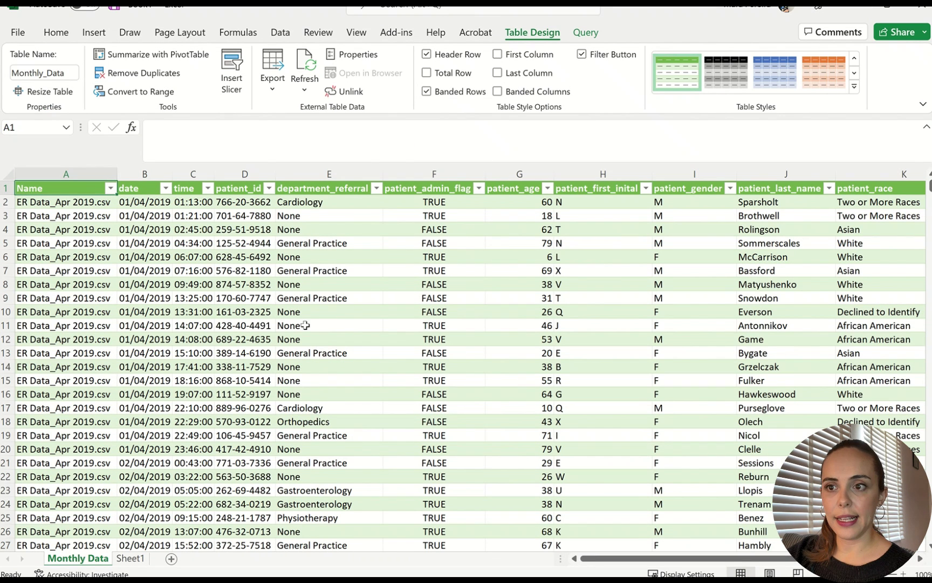
{"action": "left_click", "coordinate": [310, 66]}
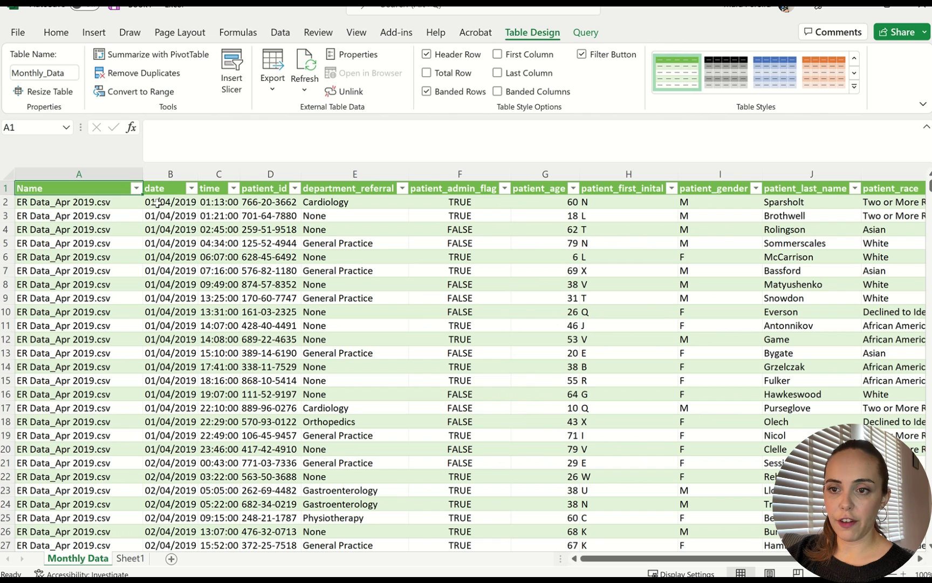
Filter the Name column to show only rows from ER Data_Oct 2020 - Copy.csv and look over the filtered records
{"action": "left_click", "coordinate": [136, 188]}
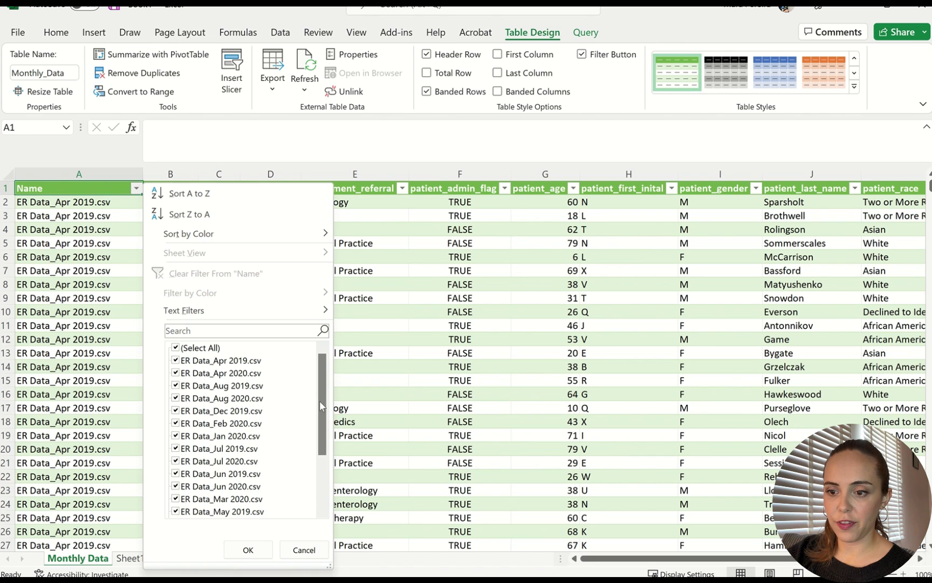
{"action": "left_click_drag", "start_coordinate": [325, 377], "coordinate": [326, 443]}
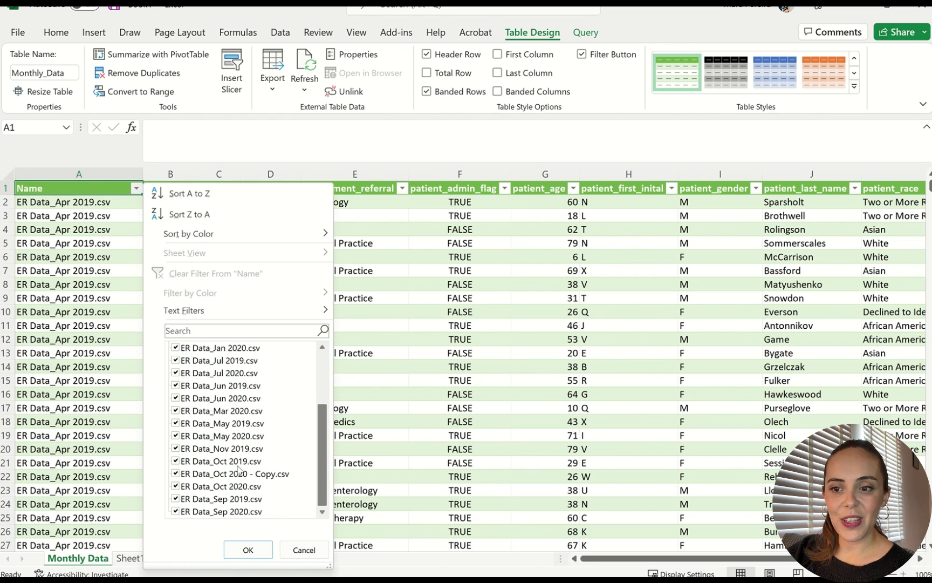
{"action": "scroll", "coordinate": [272, 431], "scroll_direction": "up", "scroll_amount": 1}
{"action": "scroll", "coordinate": [273, 431], "scroll_direction": "up", "scroll_amount": 2}
{"action": "left_click", "coordinate": [175, 348]}
{"action": "left_click_drag", "start_coordinate": [325, 375], "coordinate": [326, 429]}
{"action": "left_click", "coordinate": [279, 473]}
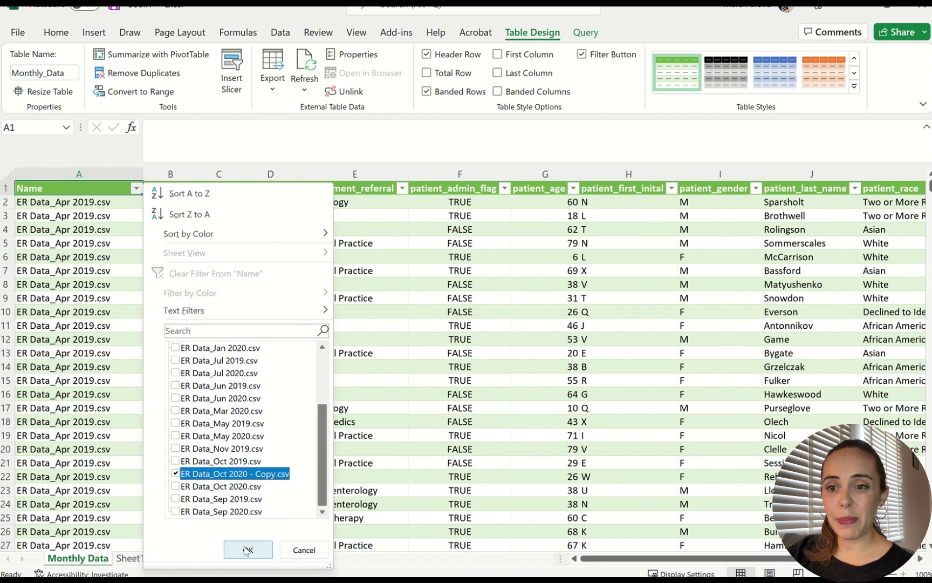
{"action": "left_click", "coordinate": [248, 549]}
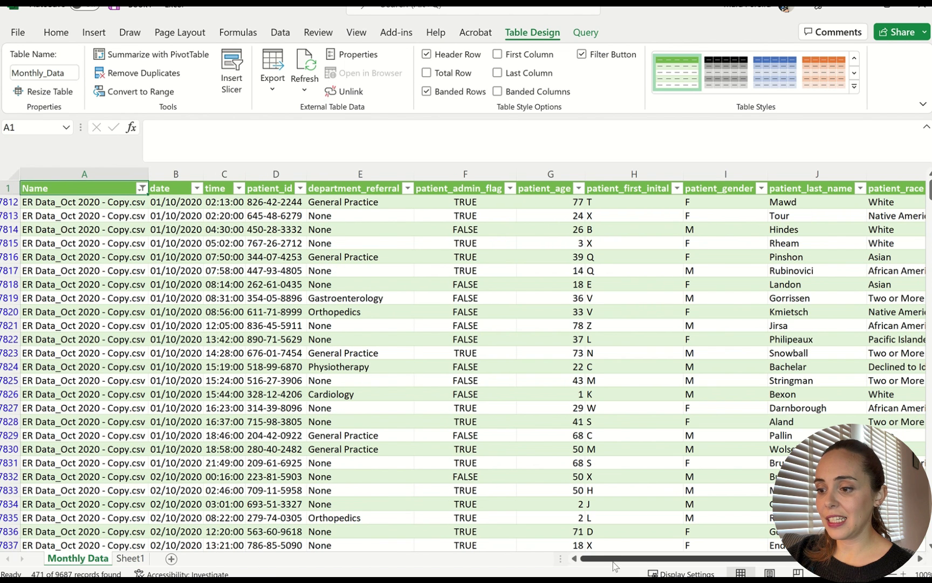
{"action": "left_click_drag", "start_coordinate": [615, 566], "coordinate": [766, 547]}
{"action": "left_click_drag", "start_coordinate": [672, 521], "coordinate": [540, 523]}
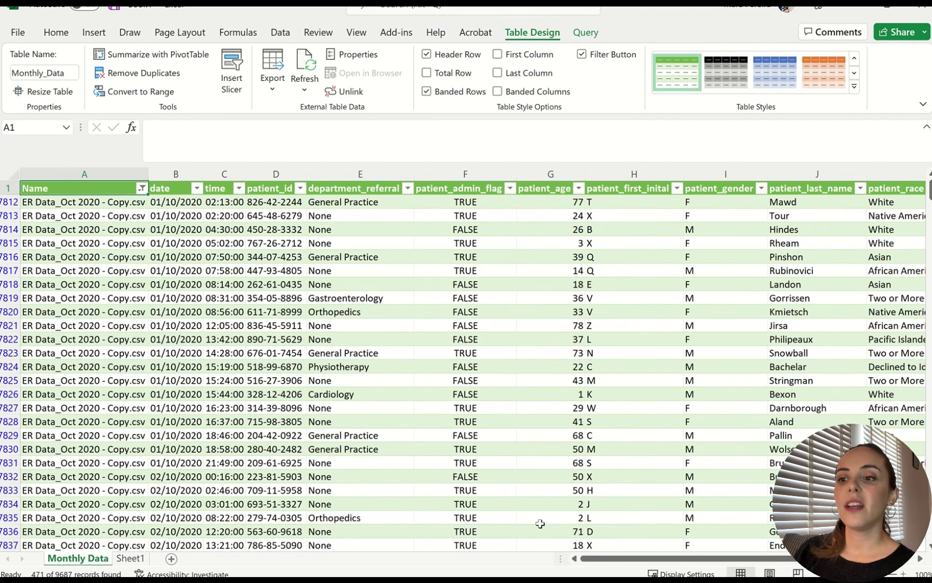